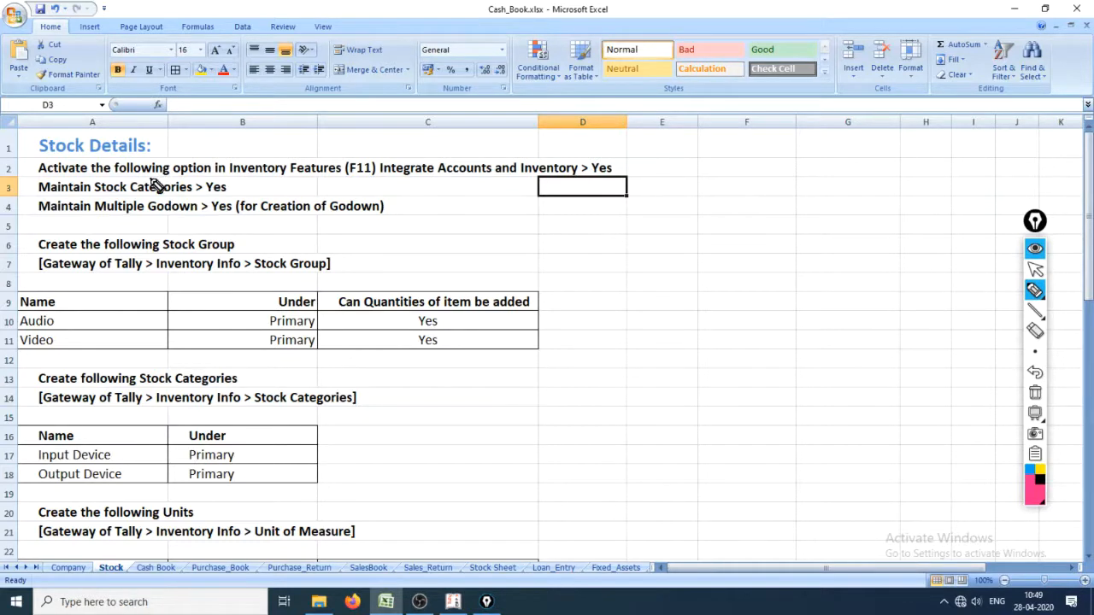
# Review the stock details instructions and the stock items table with quantities, rates and amounts on the Stock sheet
pyautogui.moveTo(38, 159)
pyautogui.mouseDown()
pyautogui.moveTo(161, 151)
pyautogui.moveTo(85, 118)
pyautogui.moveTo(45, 120)
pyautogui.moveTo(19, 153)
pyautogui.moveTo(39, 161)
pyautogui.mouseUp()
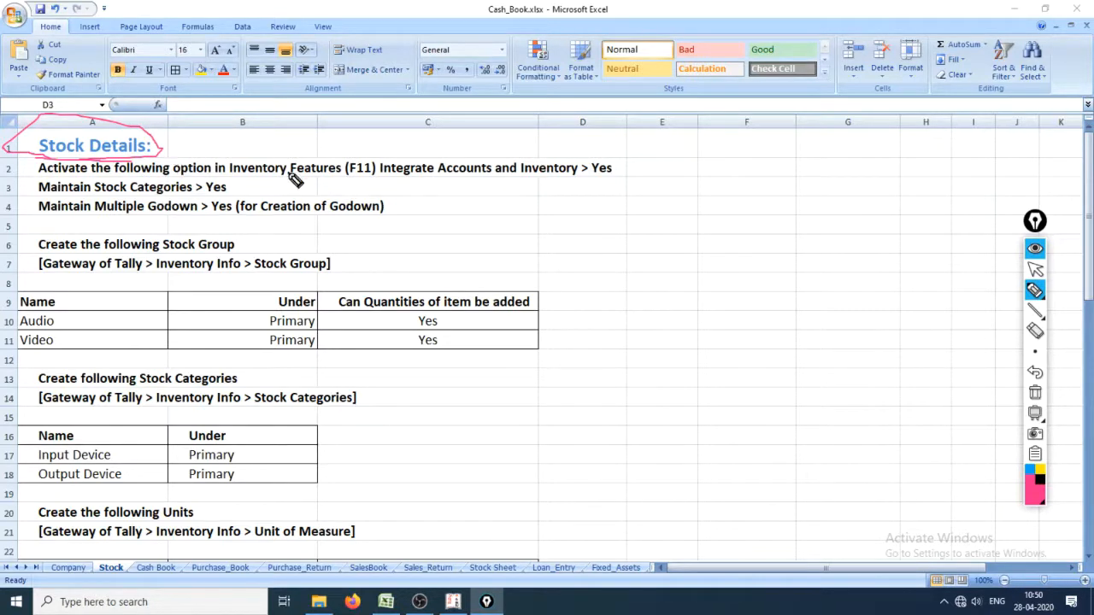
pyautogui.scroll(-8, 410, 274)
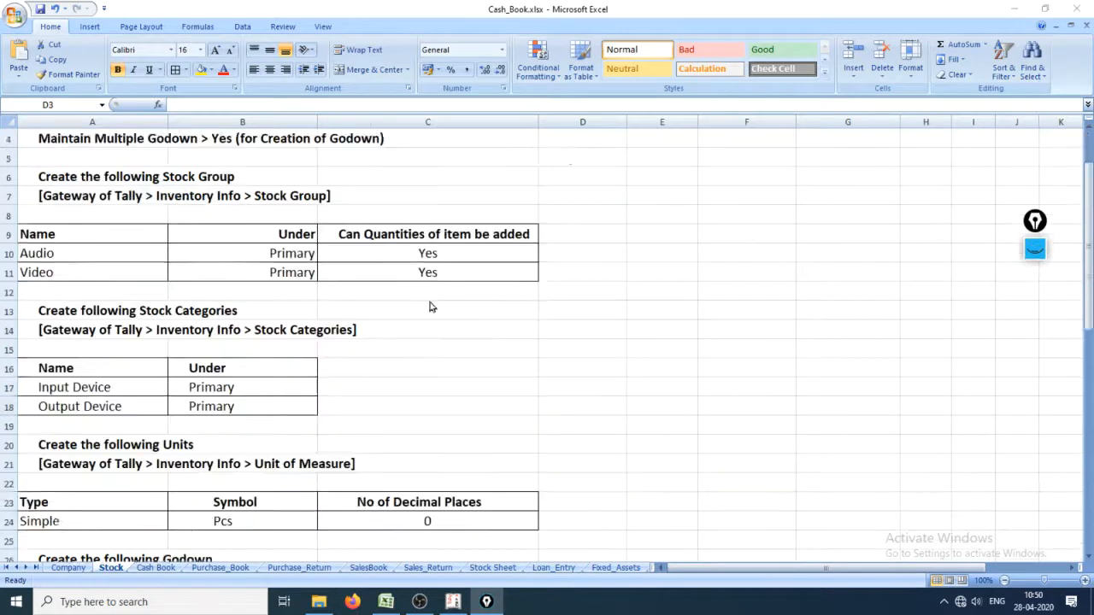
pyautogui.scroll(-2, 799, 462)
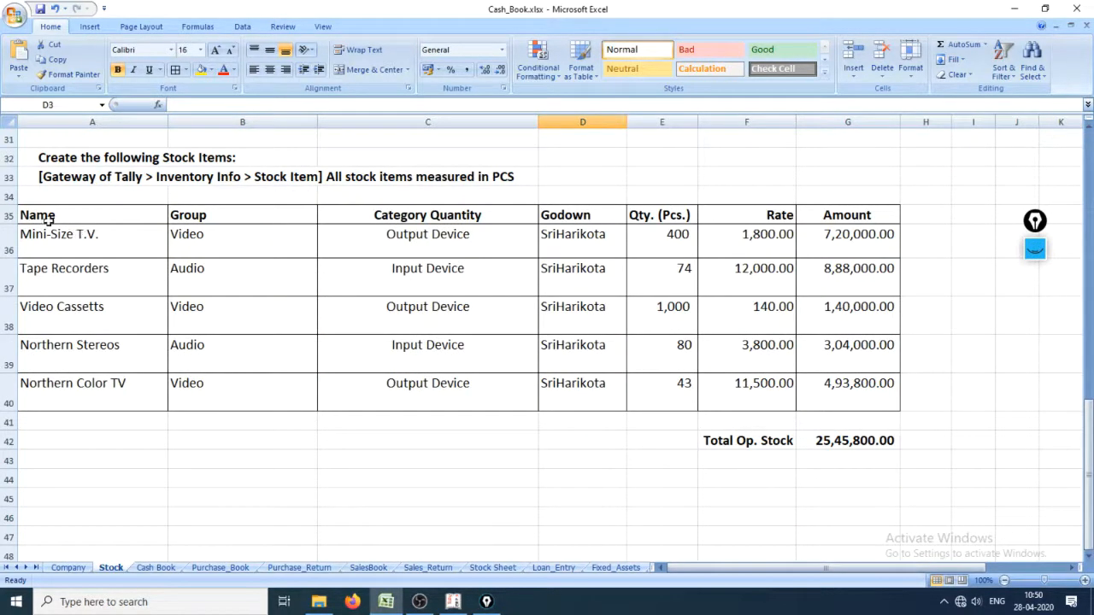
pyautogui.moveTo(47, 220); pyautogui.dragTo(846, 403)
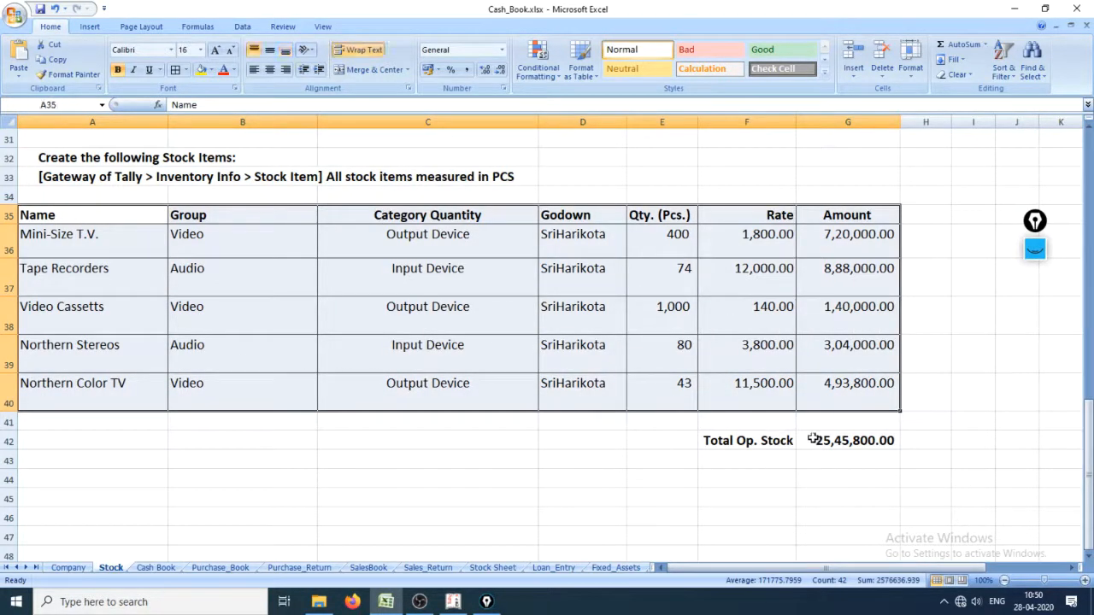
pyautogui.click(814, 440)
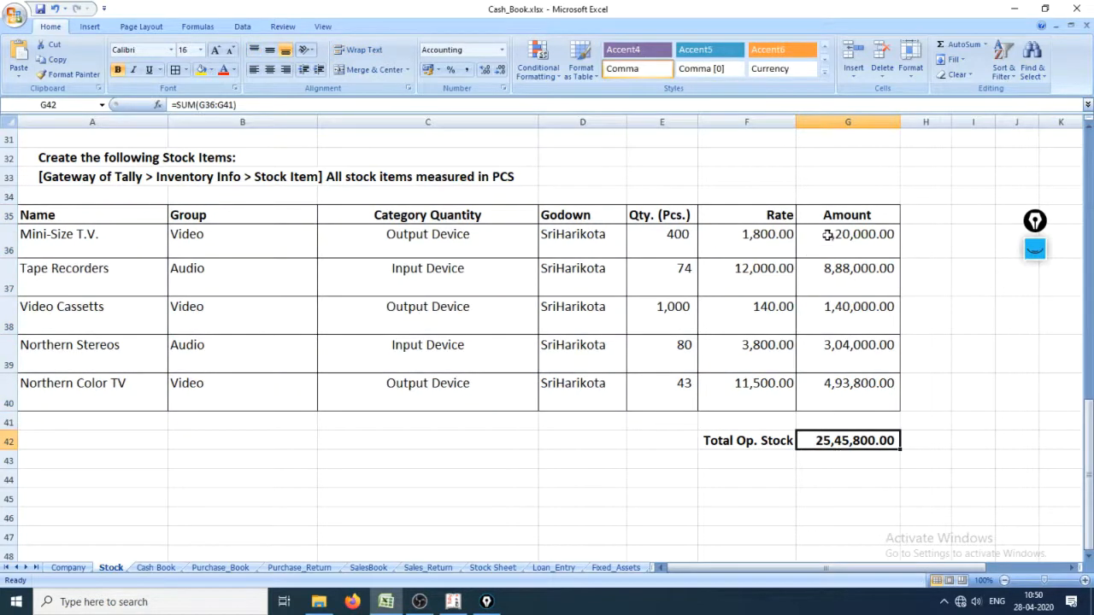
pyautogui.moveTo(828, 234); pyautogui.dragTo(866, 449)
pyautogui.click(864, 446)
pyautogui.moveTo(874, 401); pyautogui.dragTo(59, 236)
pyautogui.scroll(7, 273, 356)
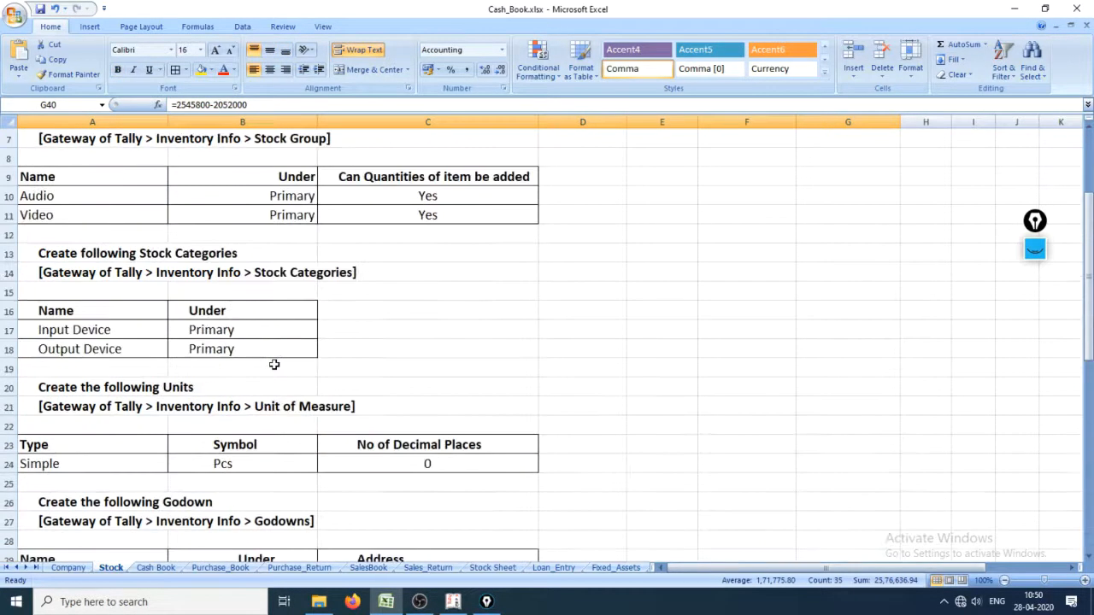
# Examine the stock group, stock category, unit and godown entries listed on the Stock sheet
pyautogui.scroll(-5, 274, 362)
pyautogui.click(266, 379)
pyautogui.scroll(8, 266, 378)
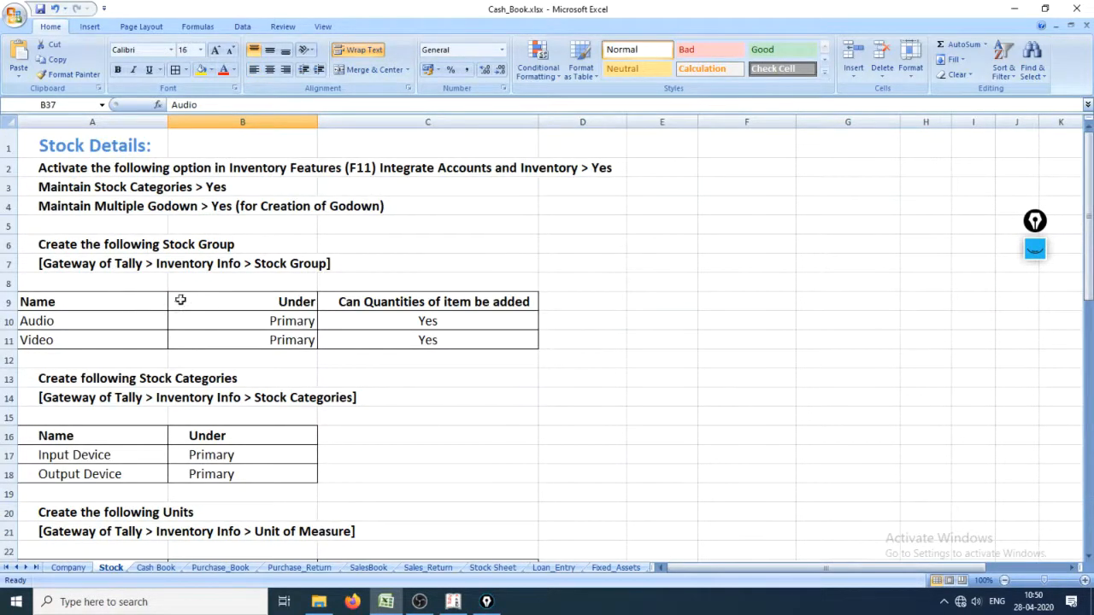
pyautogui.scroll(-4, 256, 352)
pyautogui.scroll(-5, 310, 353)
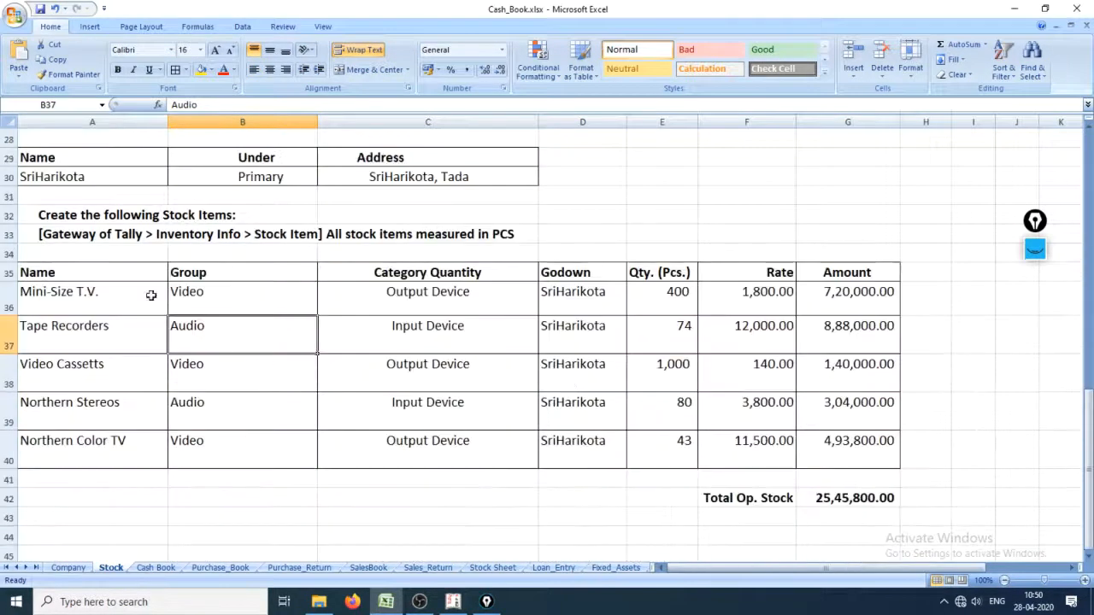
pyautogui.click(100, 295)
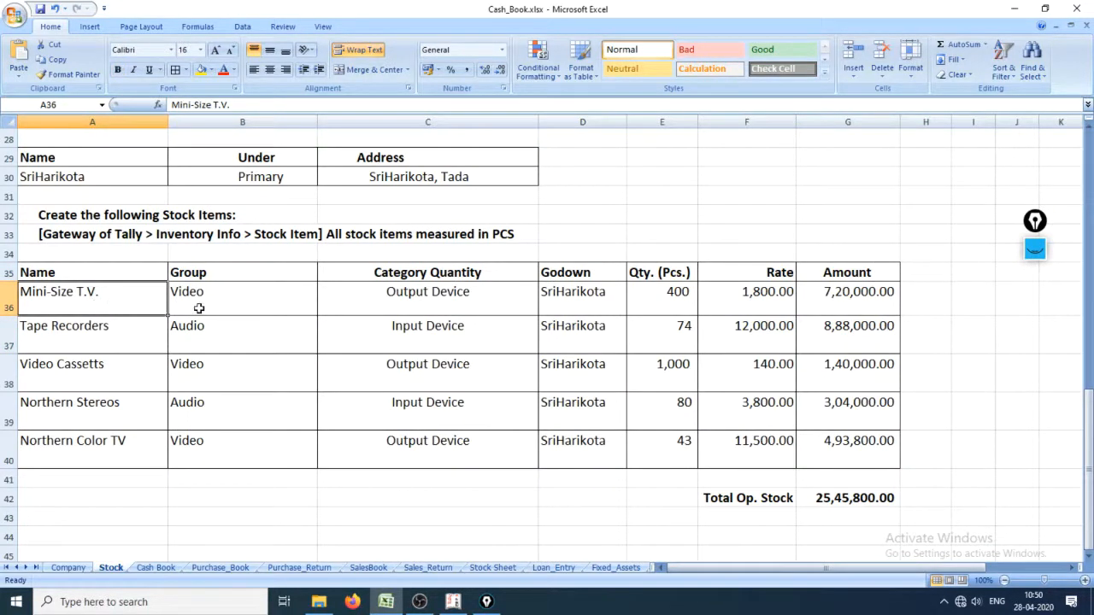
pyautogui.click(201, 301)
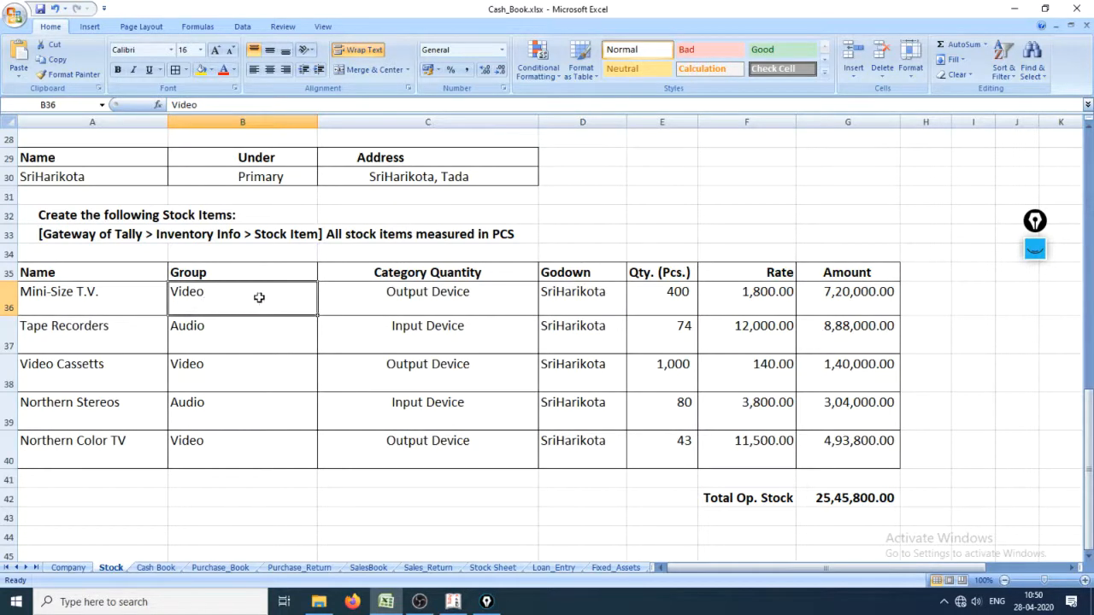
pyautogui.click(464, 309)
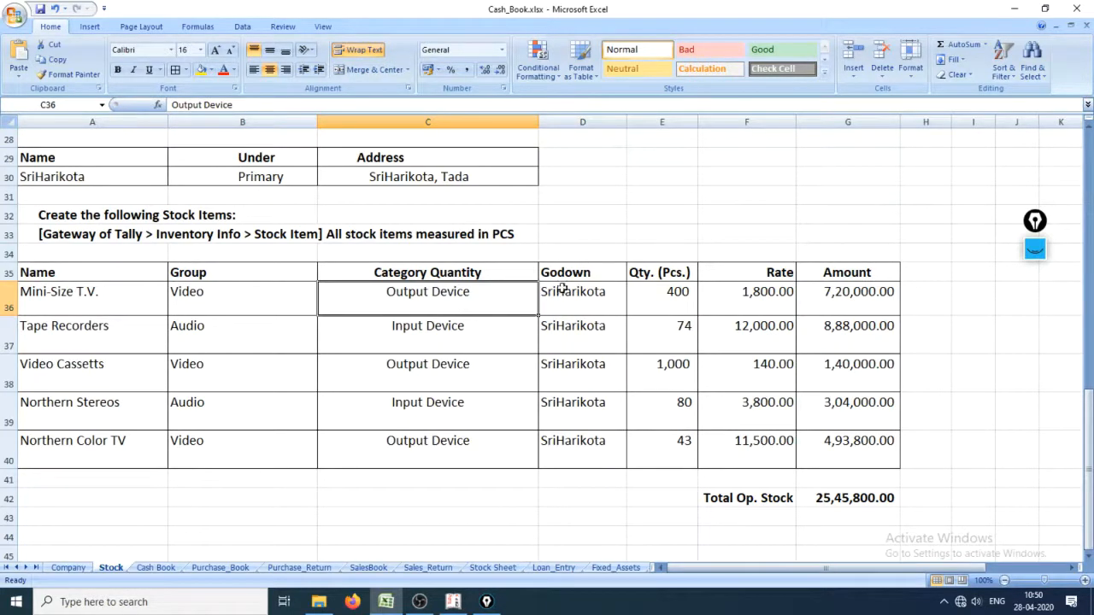
pyautogui.moveTo(566, 287); pyautogui.dragTo(611, 448)
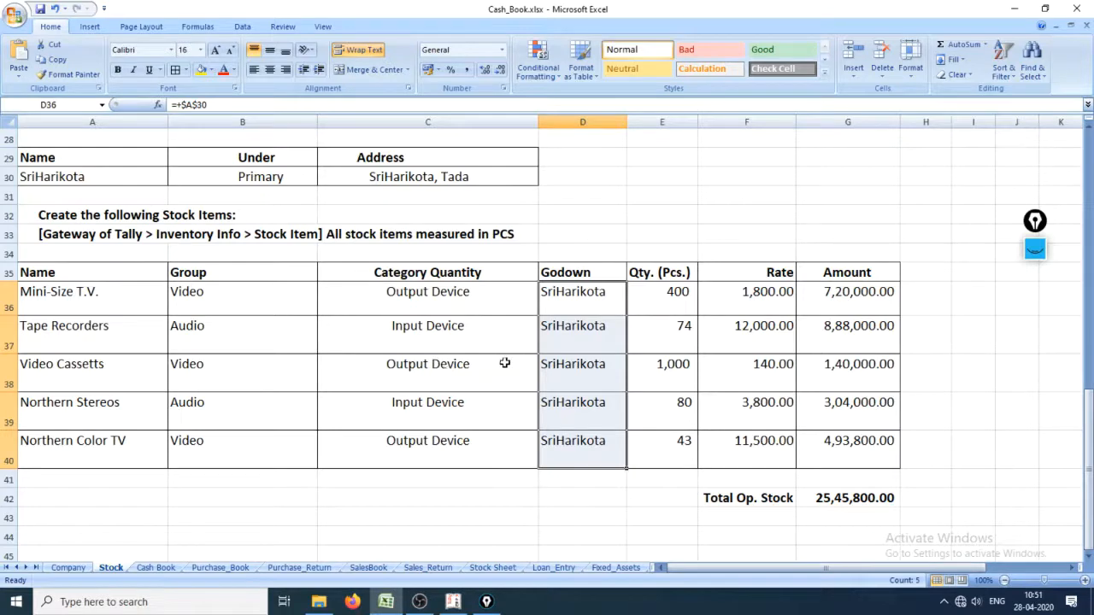
pyautogui.moveTo(665, 301); pyautogui.dragTo(674, 452)
pyautogui.scroll(9, 354, 356)
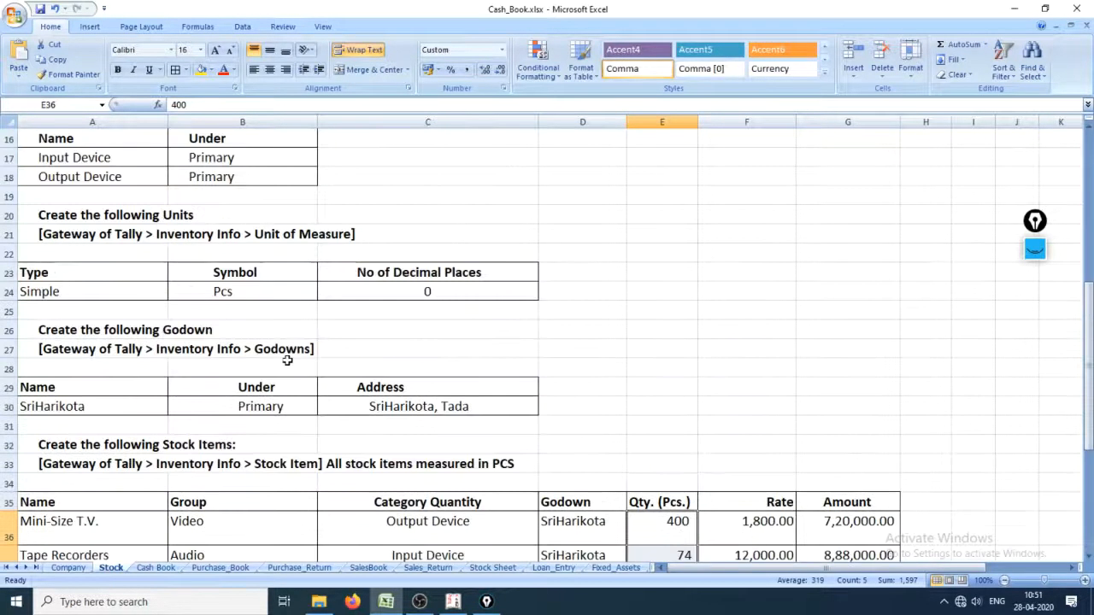
pyautogui.click(94, 146)
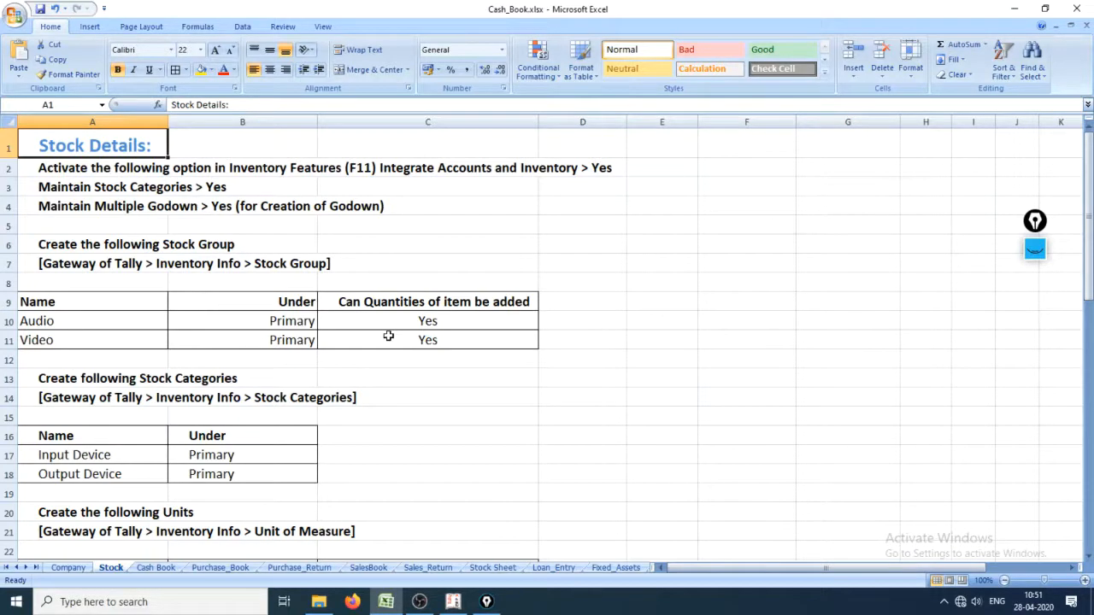
# Switch to Tally.ERP 9
pyautogui.hotkey('alt', 'Tab')
pyautogui.hotkey('alt', 'Tab')
pyautogui.hotkey('alt', 'Tab')
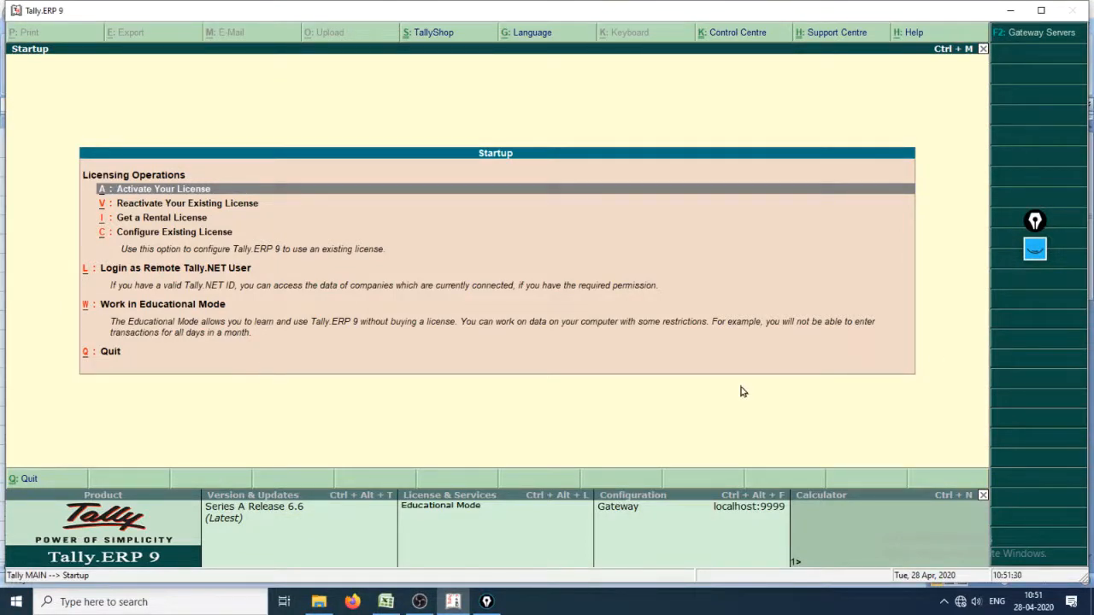
pyautogui.hotkey('ctrl', 'shift', '1')
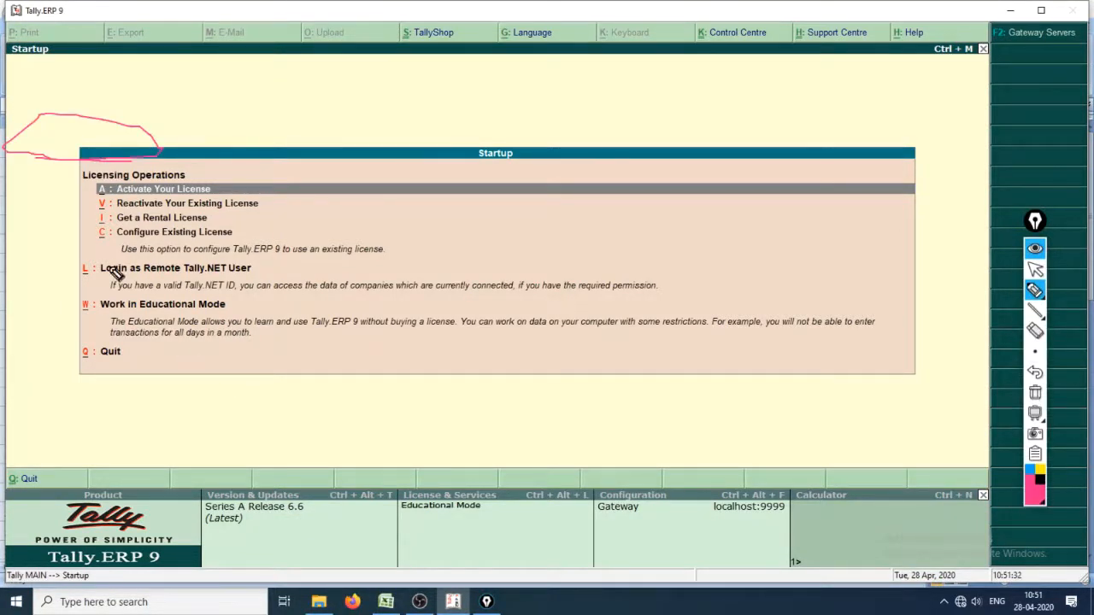
pyautogui.hotkey('ctrl', 'shift', '7')
pyautogui.moveTo(205, 380)
pyautogui.mouseDown()
pyautogui.moveTo(215, 459)
pyautogui.moveTo(251, 456)
pyautogui.moveTo(321, 396)
pyautogui.mouseUp()
pyautogui.moveTo(301, 304); pyautogui.dragTo(360, 413)
pyautogui.moveTo(293, 377)
pyautogui.mouseDown()
pyautogui.moveTo(414, 359)
pyautogui.moveTo(557, 392)
pyautogui.mouseUp()
pyautogui.moveTo(474, 323); pyautogui.dragTo(519, 487)
pyautogui.moveTo(596, 325)
pyautogui.mouseDown()
pyautogui.moveTo(635, 437)
pyautogui.moveTo(674, 276)
pyautogui.mouseUp()
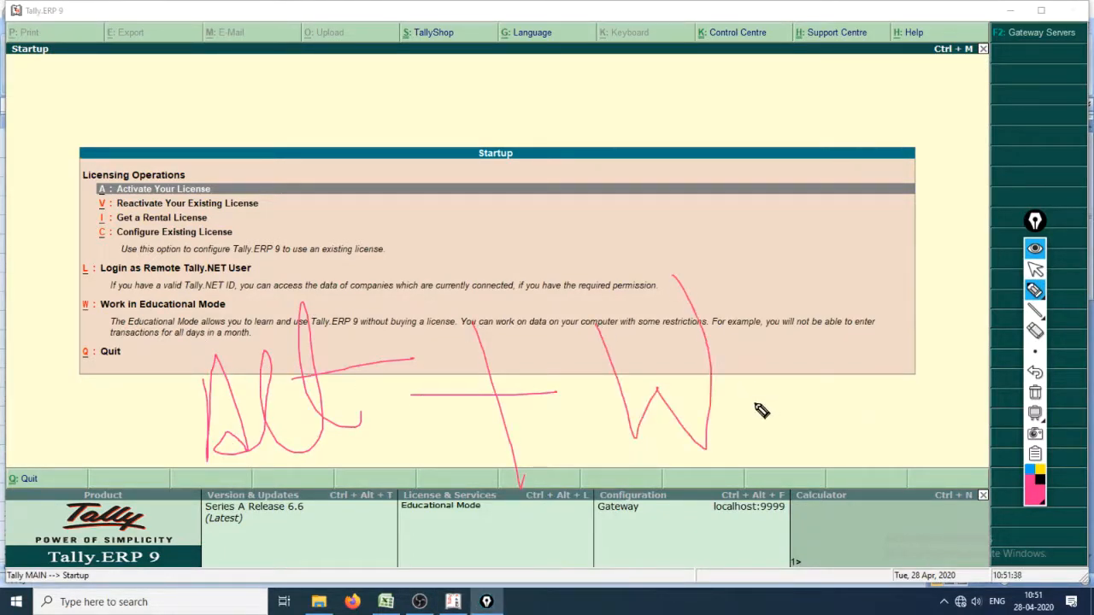
pyautogui.hotkey('ctrl', 'shift', '1')
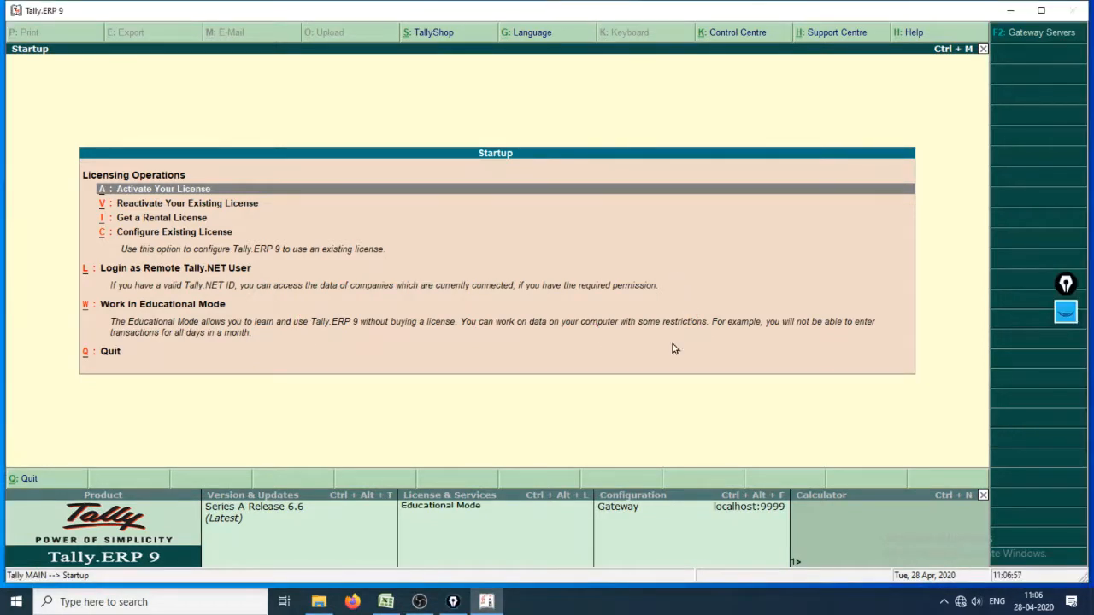
# Start Tally in Educational Mode and submit the TallyVault password to open the company
pyautogui.press('w')
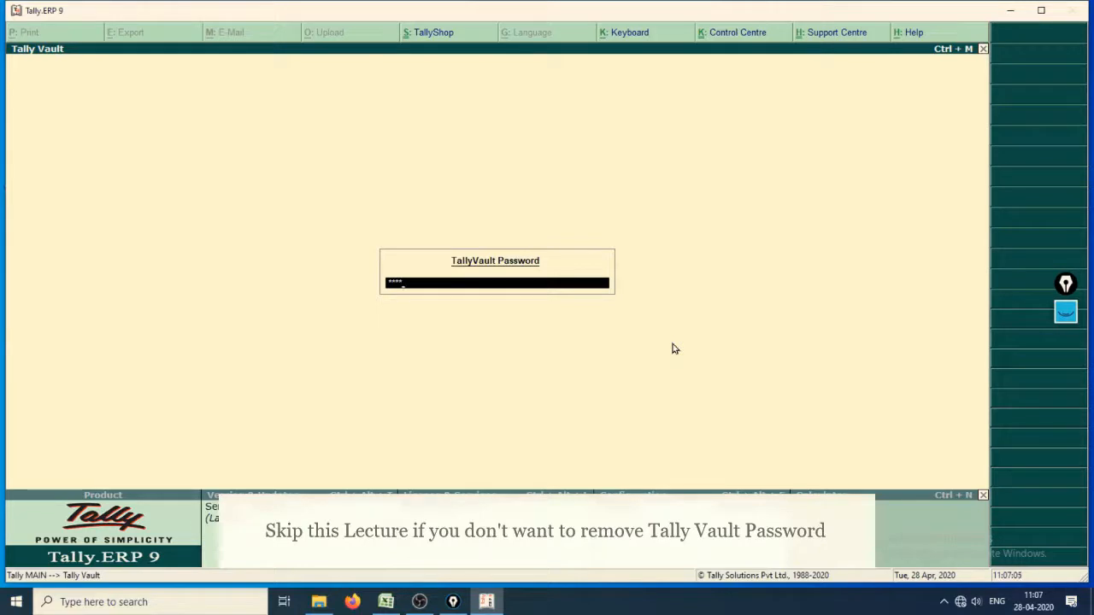
pyautogui.press('Return')
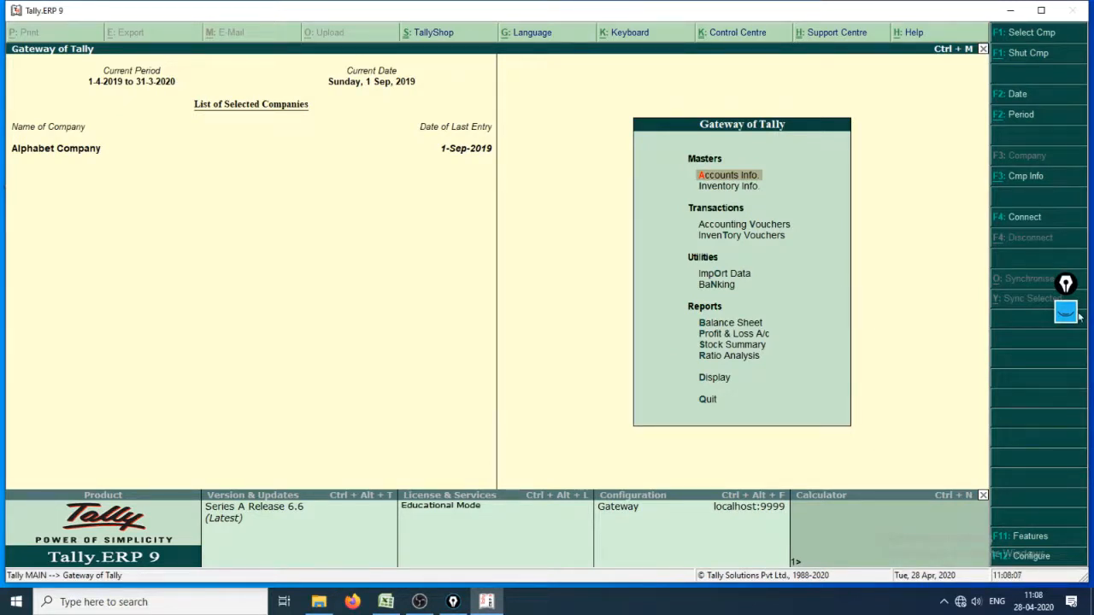
pyautogui.moveTo(1068, 313)
pyautogui.click(1066, 353)
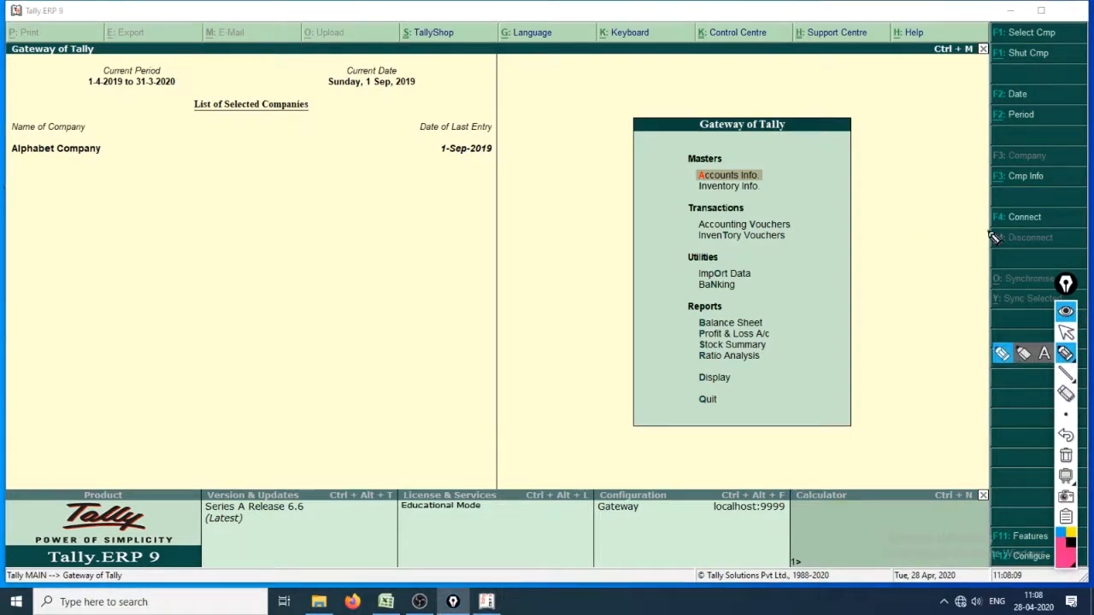
pyautogui.moveTo(985, 185)
pyautogui.mouseDown()
pyautogui.moveTo(1053, 192)
pyautogui.moveTo(989, 151)
pyautogui.moveTo(991, 190)
pyautogui.mouseUp()
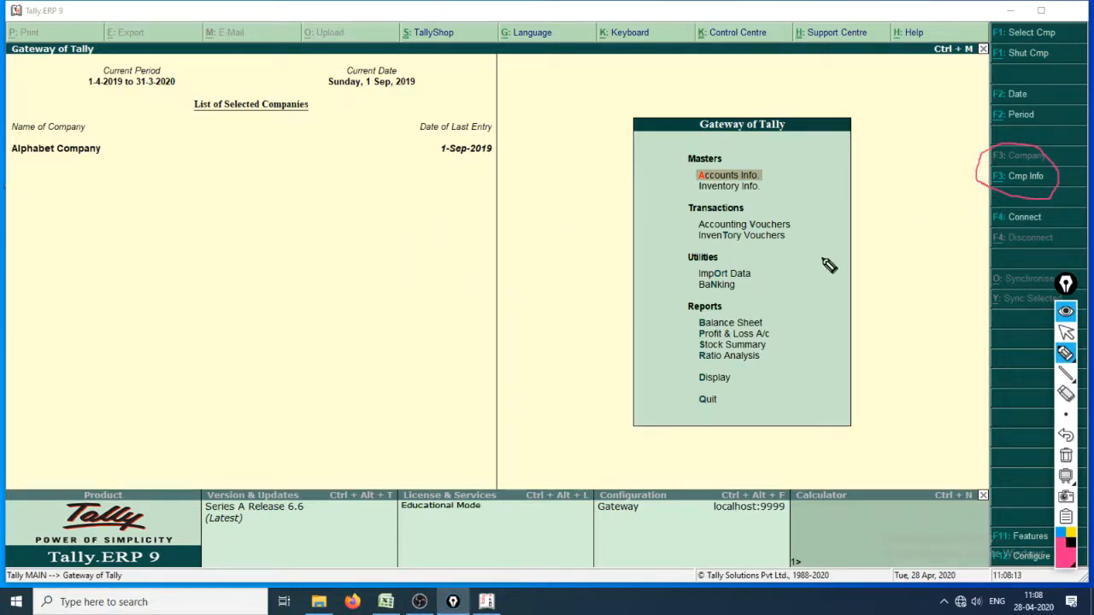
pyautogui.moveTo(398, 347)
pyautogui.mouseDown()
pyautogui.moveTo(402, 254)
pyautogui.moveTo(419, 290)
pyautogui.moveTo(452, 290)
pyautogui.moveTo(483, 318)
pyautogui.moveTo(514, 292)
pyautogui.moveTo(540, 304)
pyautogui.mouseUp()
pyautogui.moveTo(472, 246)
pyautogui.mouseDown()
pyautogui.moveTo(612, 267)
pyautogui.moveTo(603, 309)
pyautogui.mouseUp()
pyautogui.moveTo(640, 229); pyautogui.dragTo(645, 237)
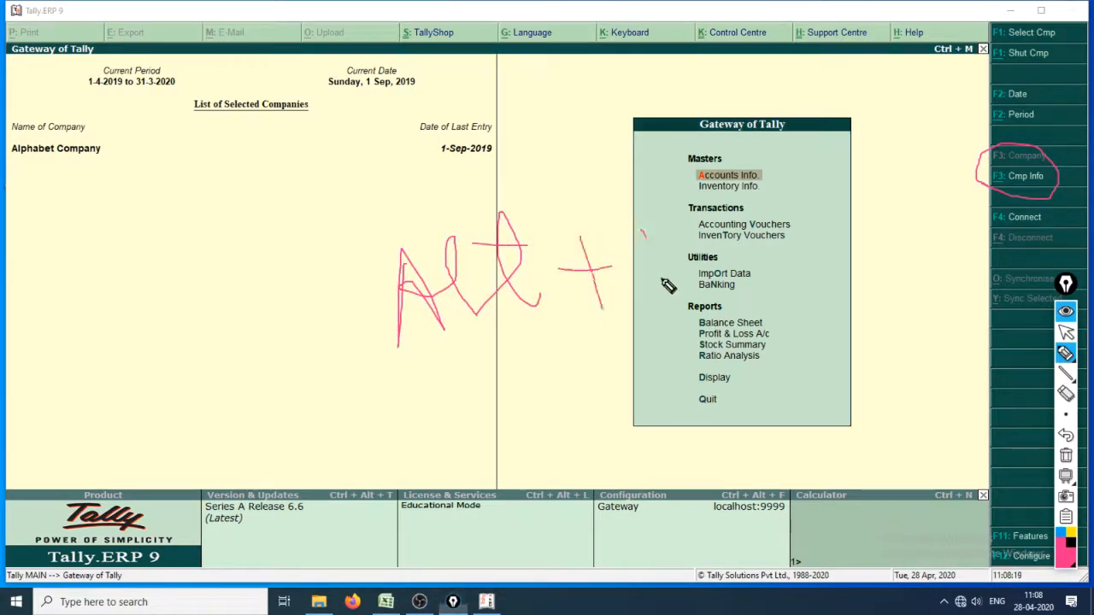
pyautogui.moveTo(670, 312)
pyautogui.mouseDown()
pyautogui.moveTo(646, 236)
pyautogui.moveTo(688, 220)
pyautogui.moveTo(730, 262)
pyautogui.moveTo(798, 256)
pyautogui.moveTo(920, 214)
pyautogui.moveTo(951, 183)
pyautogui.moveTo(948, 221)
pyautogui.mouseUp()
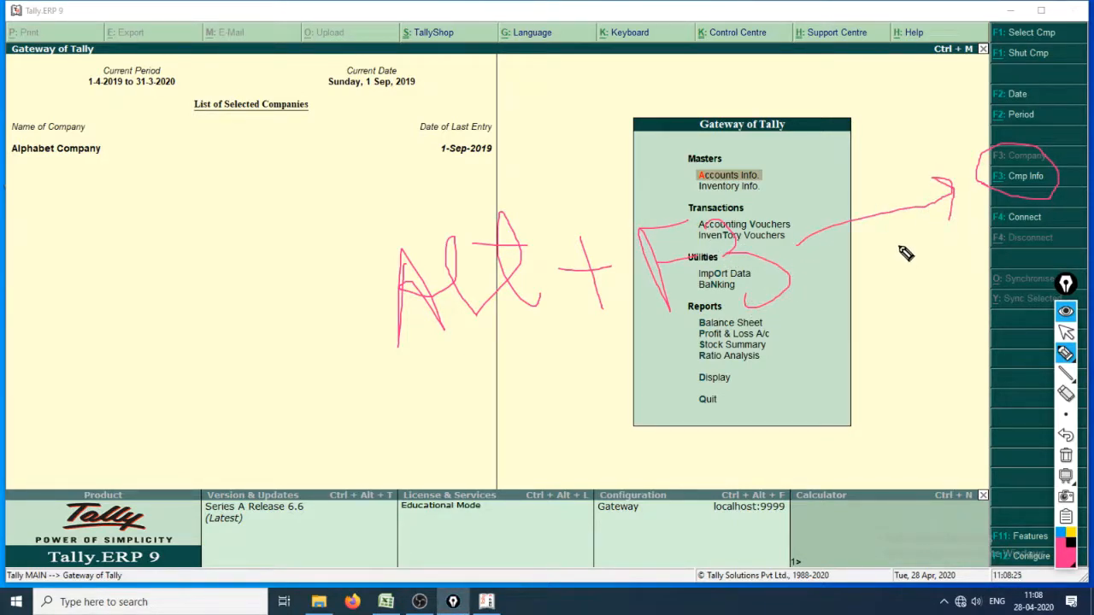
pyautogui.hotkey('ctrl', 'shift', '7')
pyautogui.hotkey('ctrl', 'shift', '1')
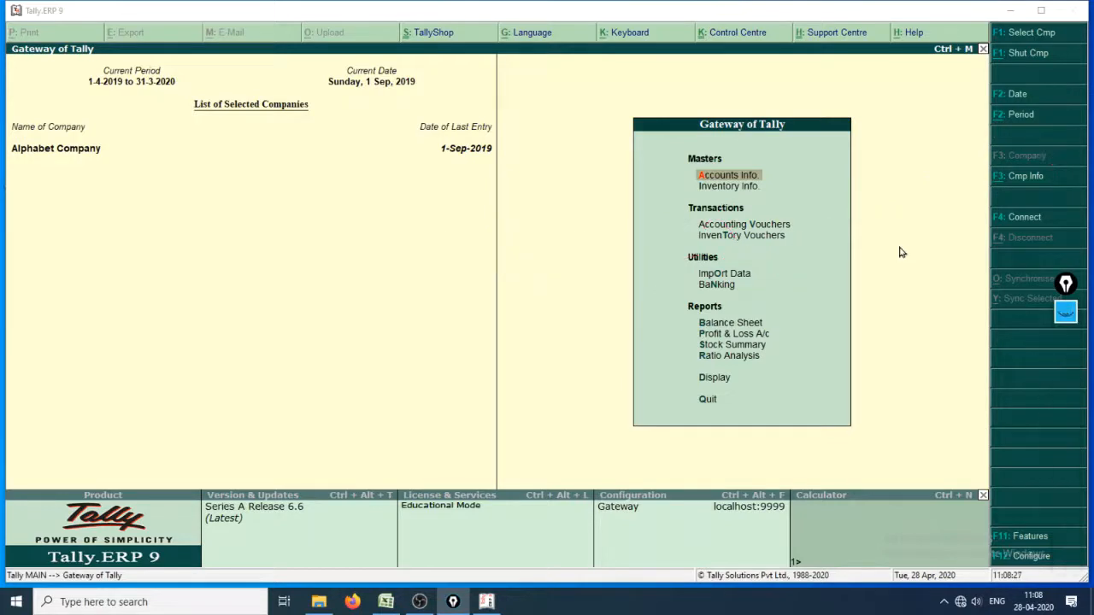
# Open the Company Info menu from the Gateway of Tally
pyautogui.hotkey('alt', 'F3')
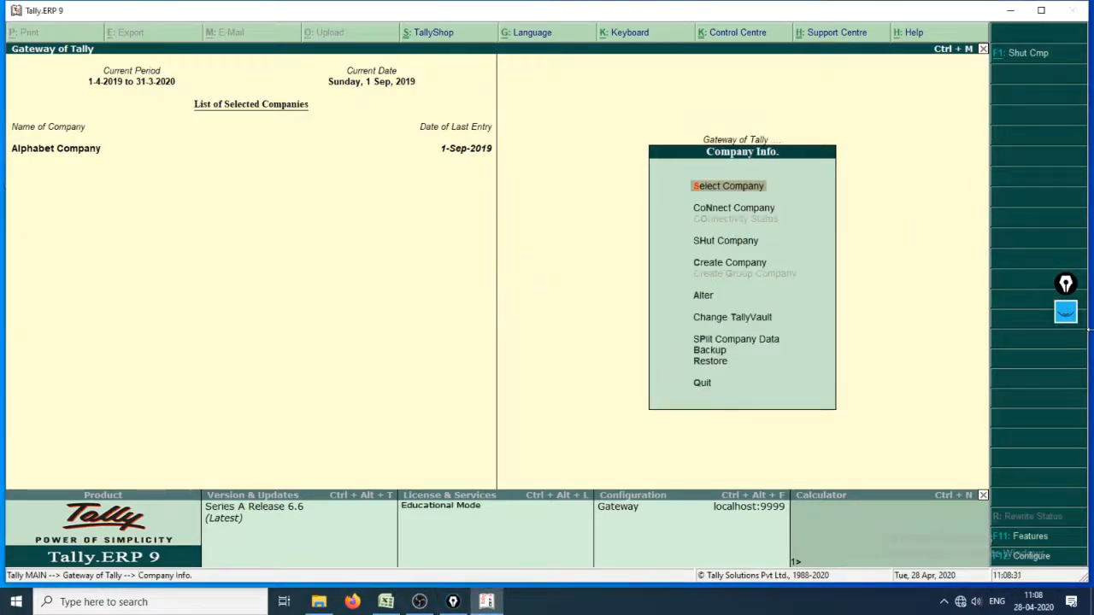
pyautogui.click(1068, 314)
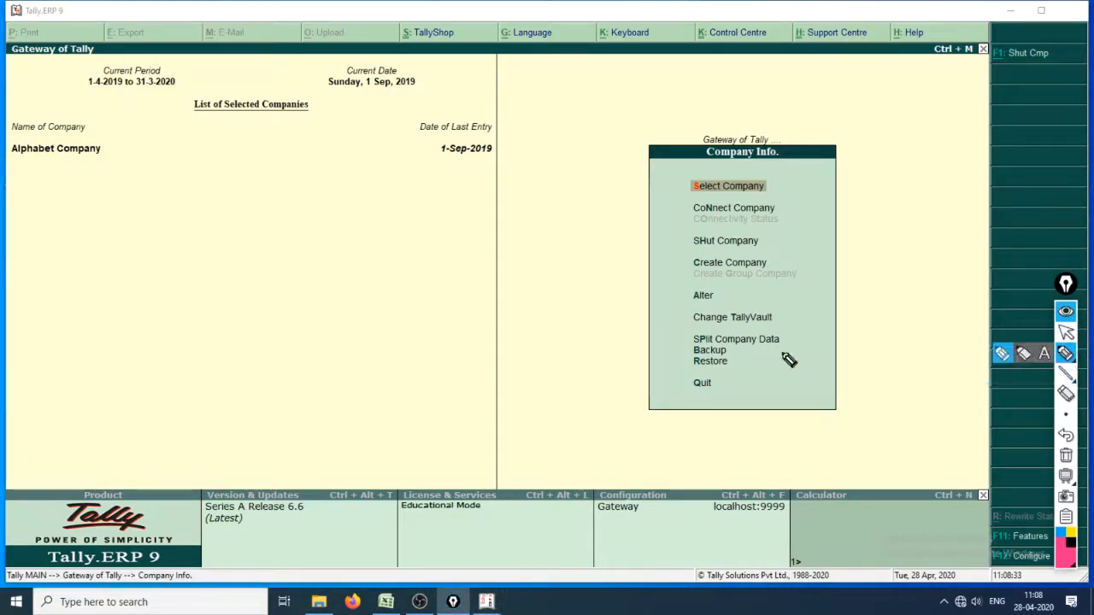
pyautogui.moveTo(708, 337)
pyautogui.mouseDown()
pyautogui.moveTo(796, 325)
pyautogui.moveTo(720, 308)
pyautogui.moveTo(699, 330)
pyautogui.mouseUp()
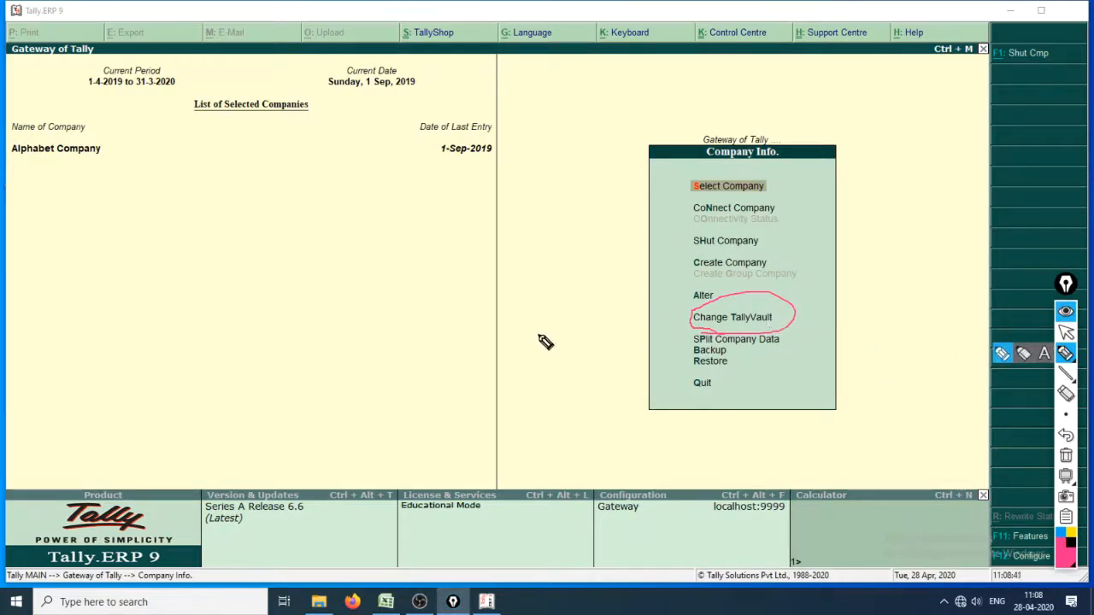
pyautogui.moveTo(537, 334)
pyautogui.mouseDown()
pyautogui.moveTo(628, 311)
pyautogui.moveTo(595, 364)
pyautogui.mouseUp()
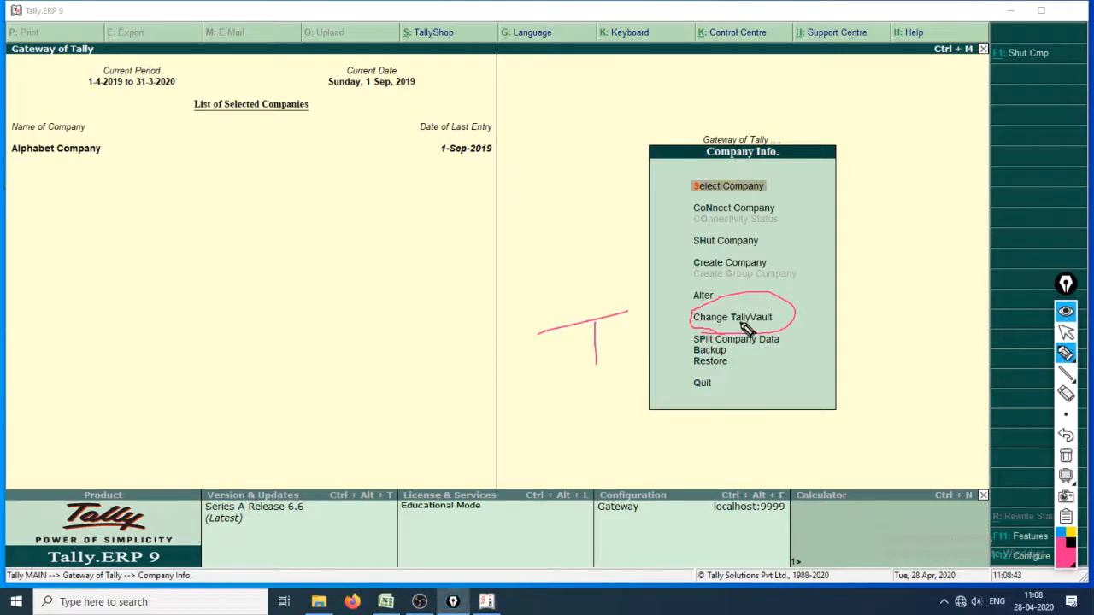
pyautogui.hotkey('ctrl', 'shift', '2')
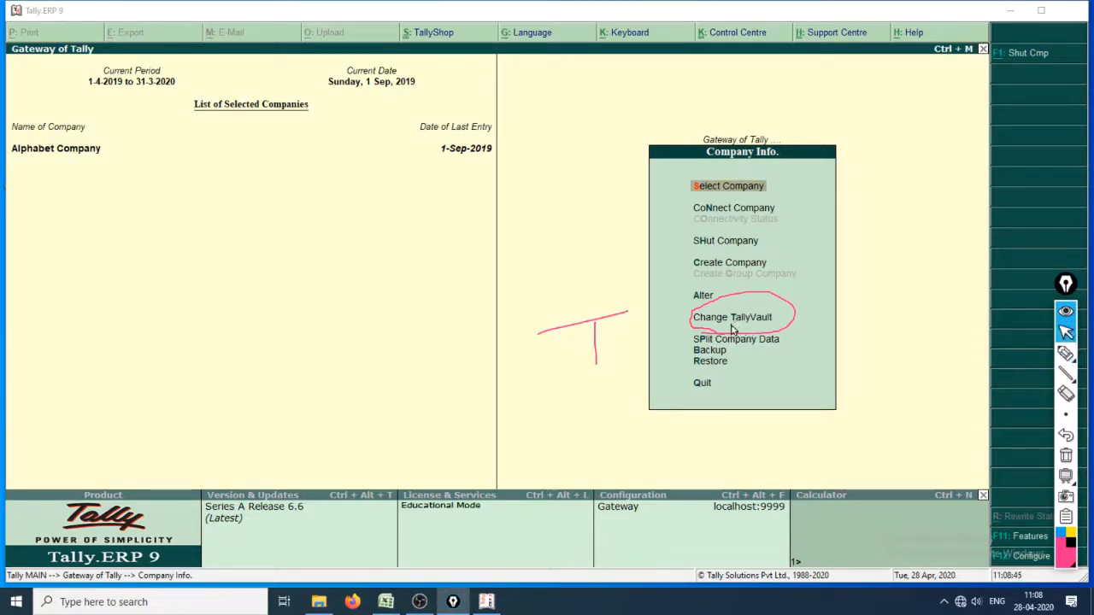
pyautogui.hotkey('ctrl', 'shift', '1')
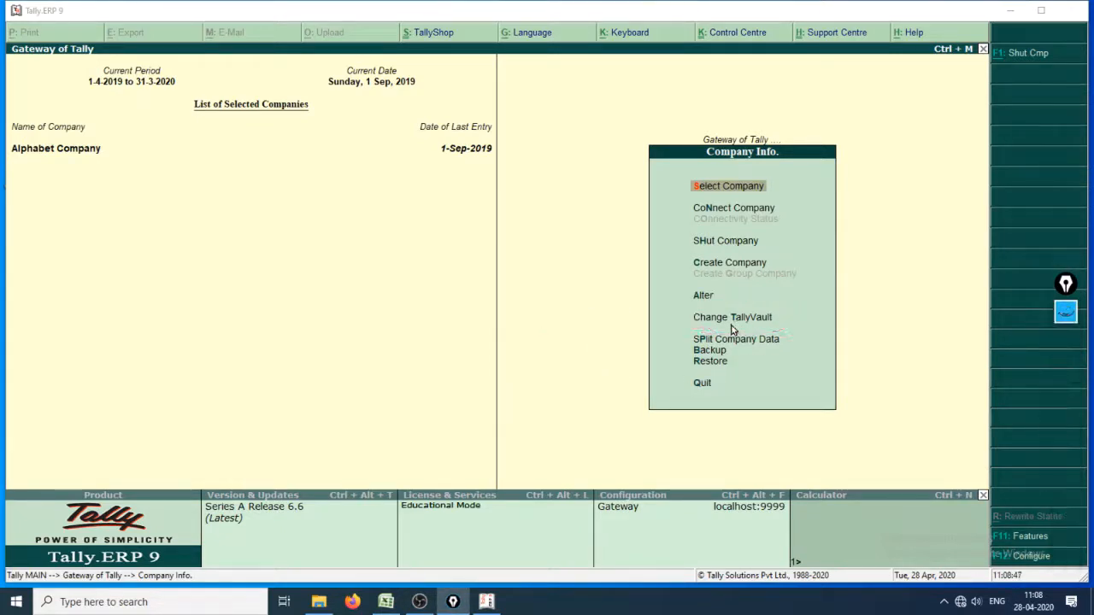
# Open Change TallyVault for Alphabet Company and accept the company name to reach the password fields
pyautogui.press('Down')
pyautogui.press('Down')
pyautogui.press('Down')
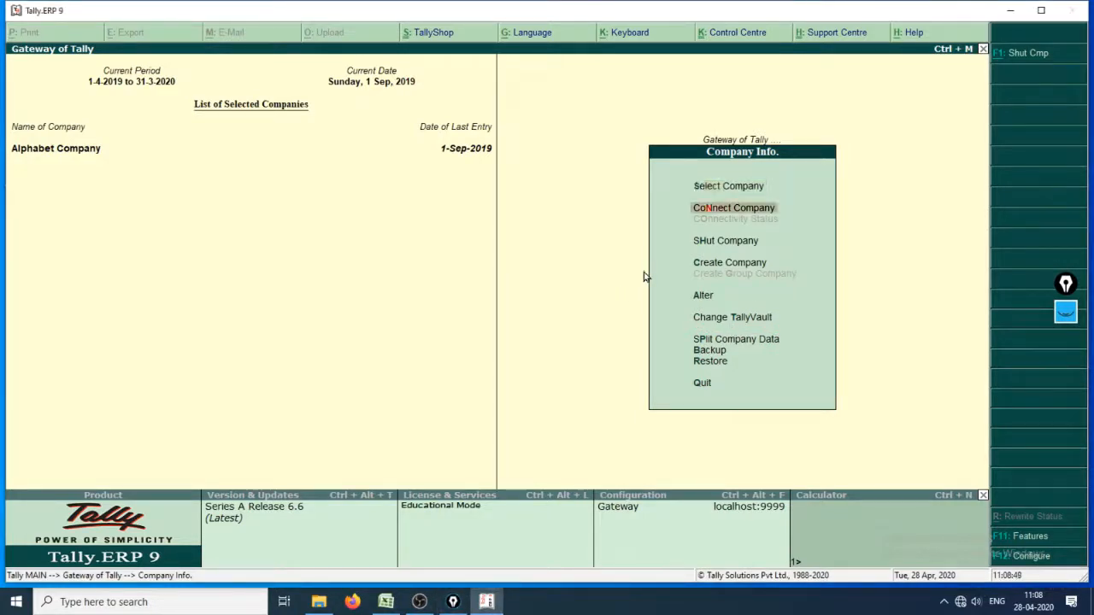
pyautogui.press('Down')
pyautogui.press('Down')
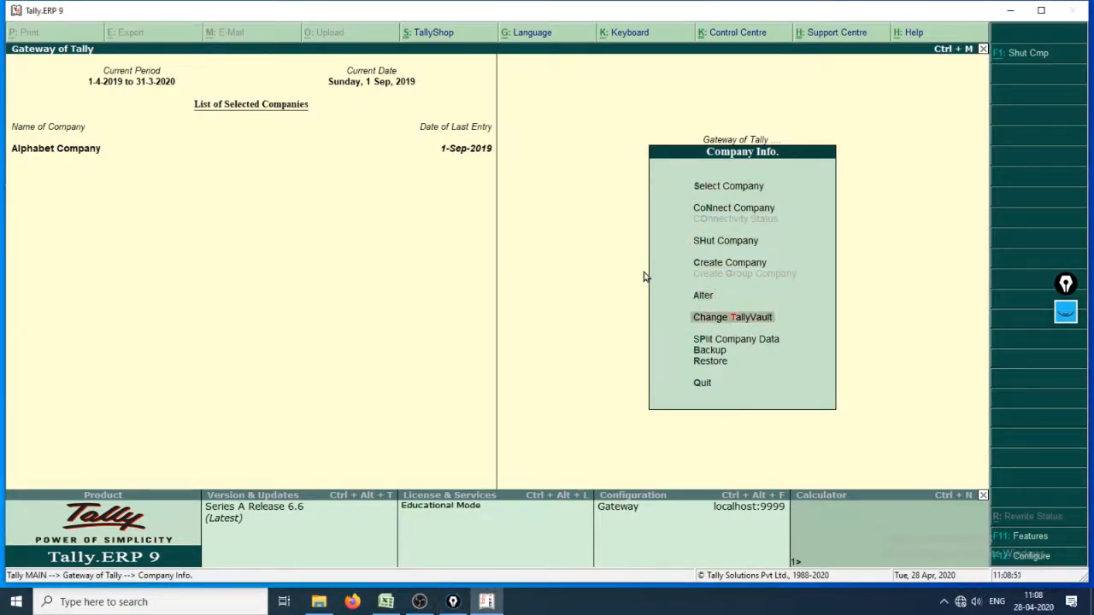
pyautogui.press('Return')
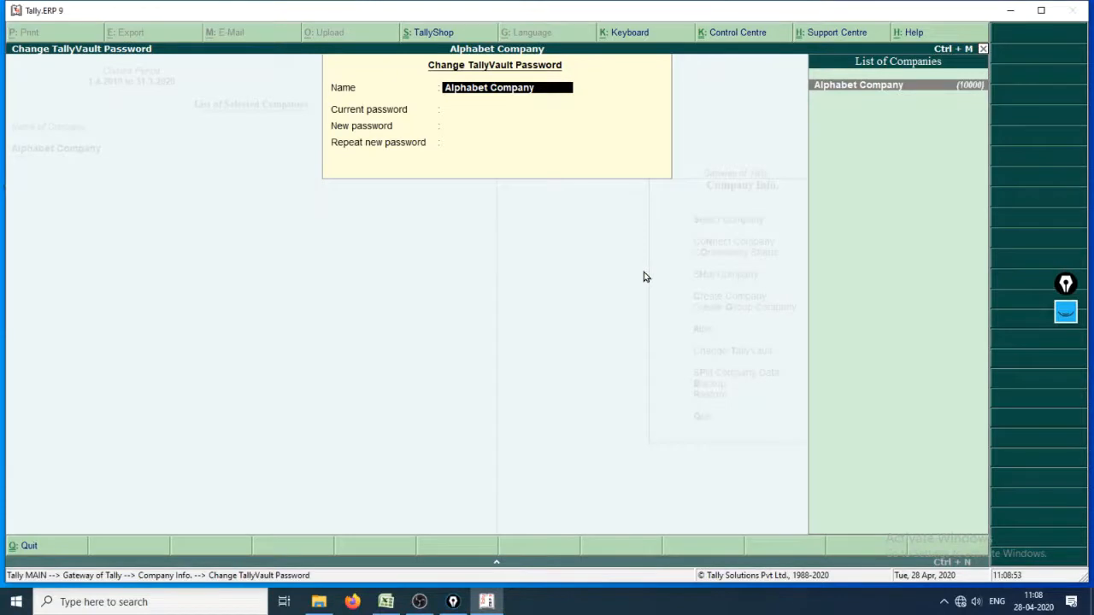
pyautogui.press('Return')
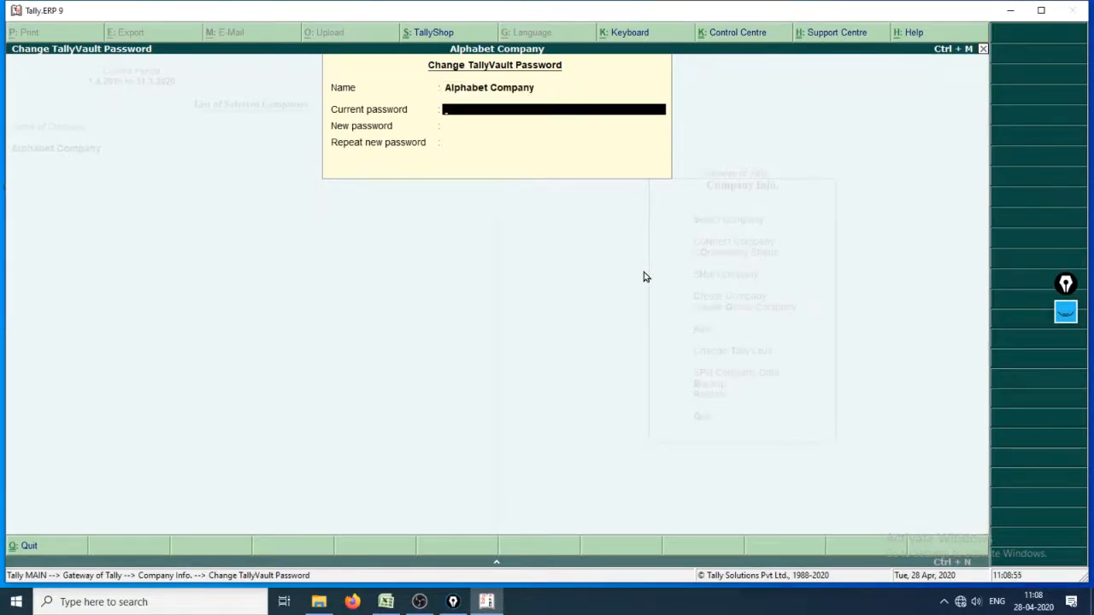
# Submit the current TallyVault password and leave the new password blank, dismissing the encryption warning
pyautogui.press('Return')
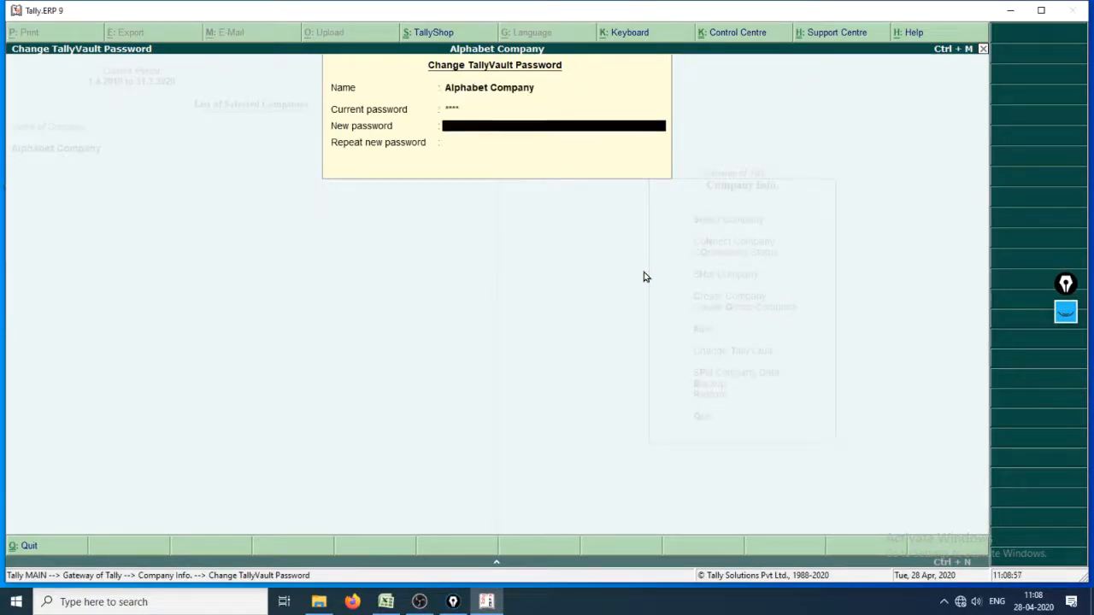
pyautogui.press('Return')
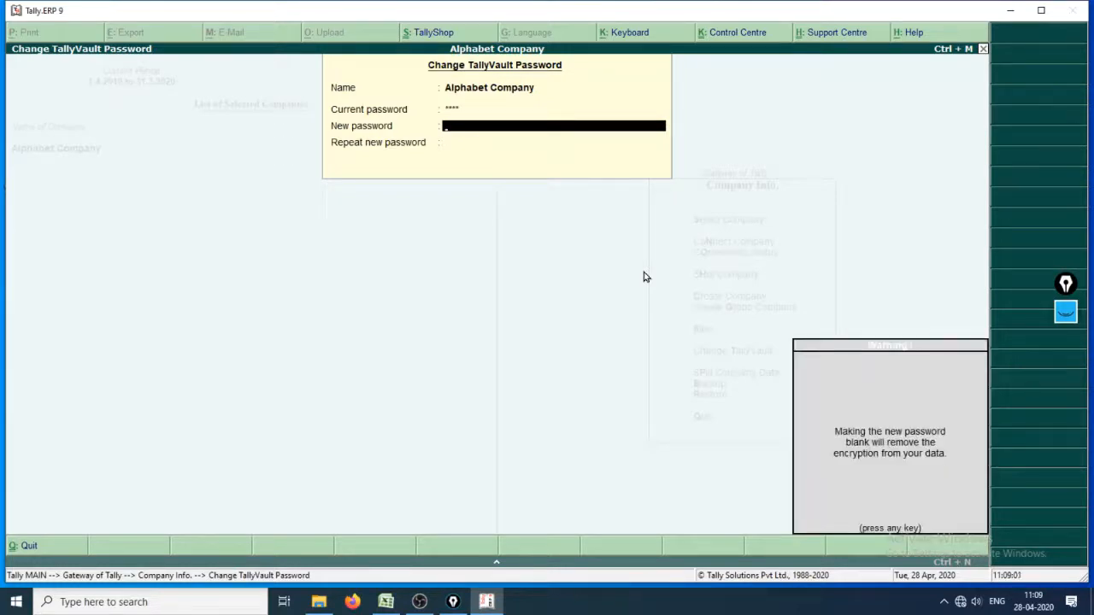
pyautogui.press('Return')
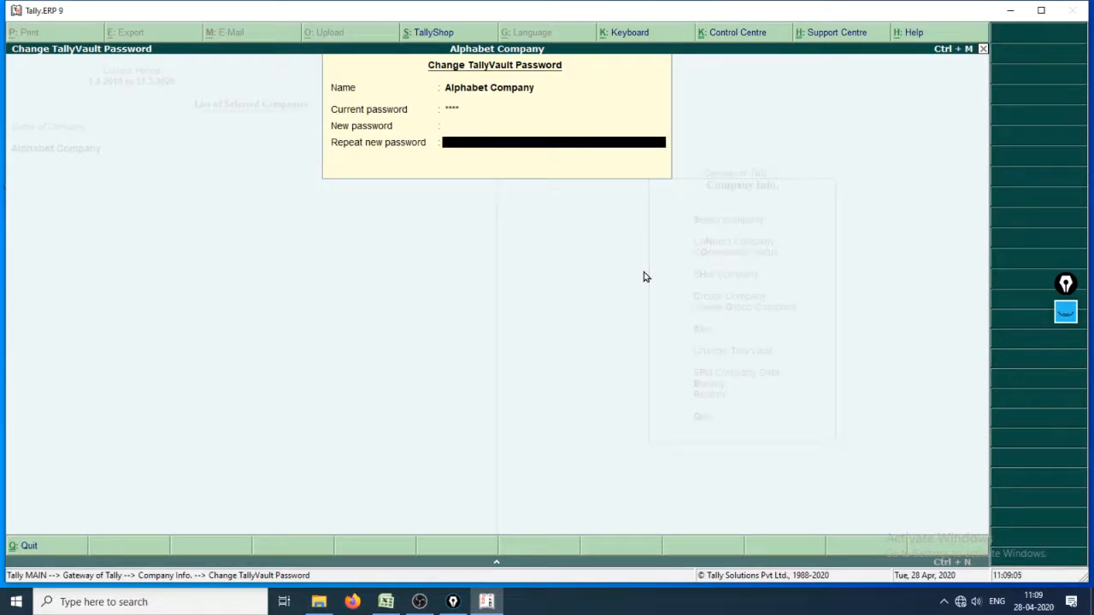
pyautogui.hotkey('ctrl', 'shift', '1')
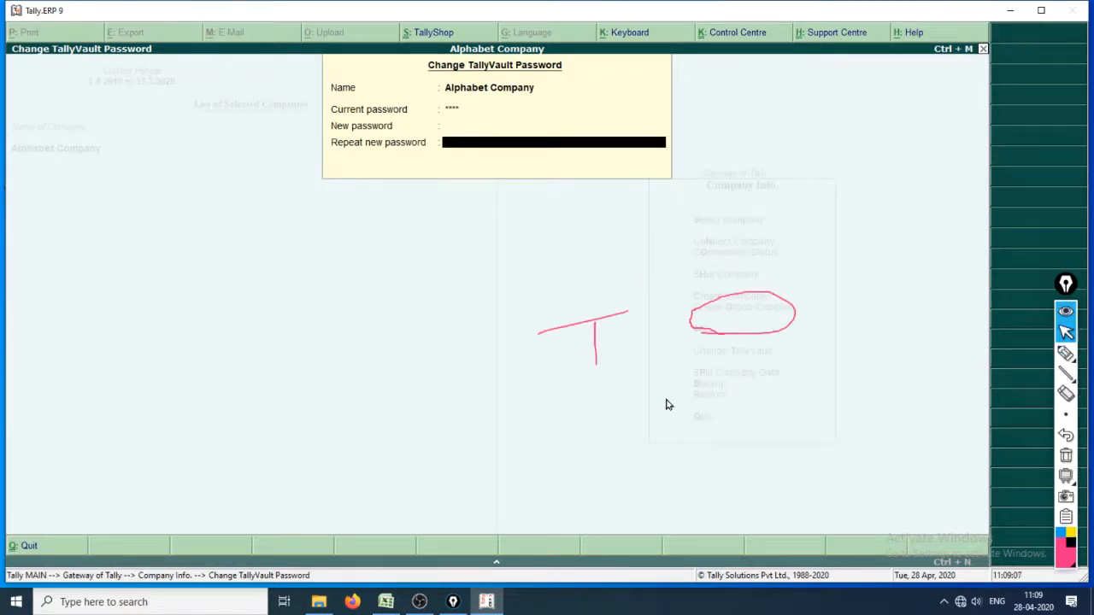
pyautogui.click(1066, 354)
pyautogui.moveTo(1067, 412)
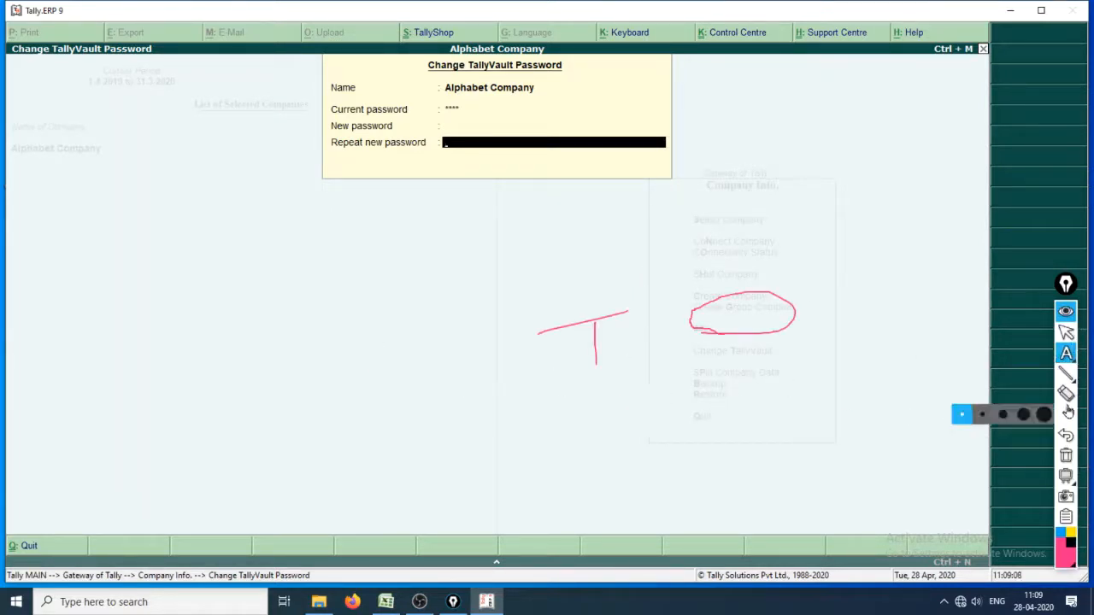
pyautogui.click(1005, 415)
pyautogui.click(1065, 394)
pyautogui.moveTo(596, 346)
pyautogui.mouseDown()
pyautogui.moveTo(603, 325)
pyautogui.moveTo(900, 257)
pyautogui.mouseUp()
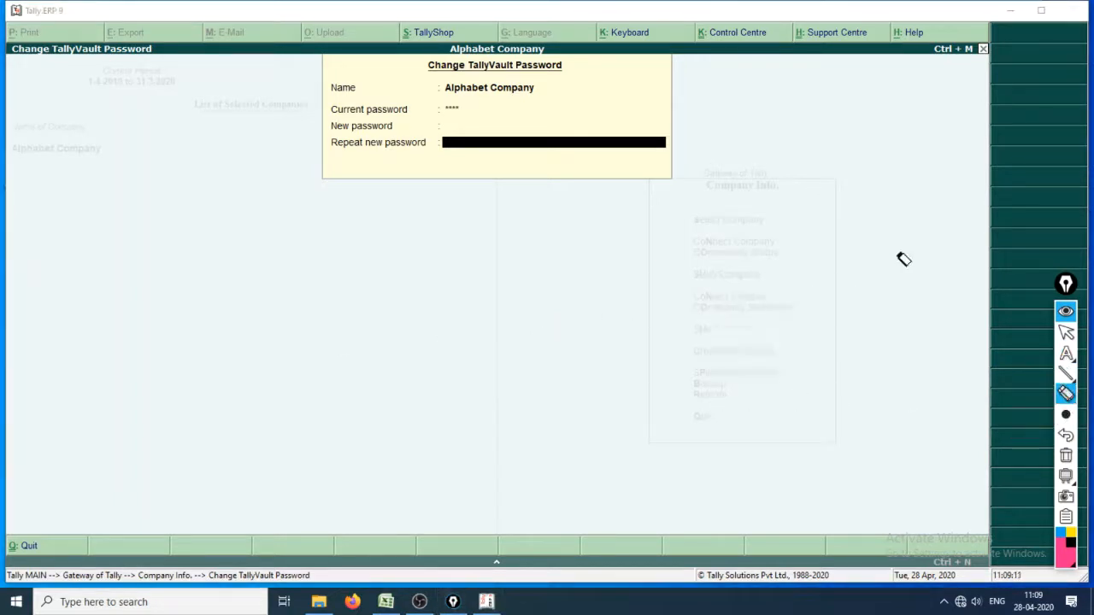
pyautogui.click(1062, 356)
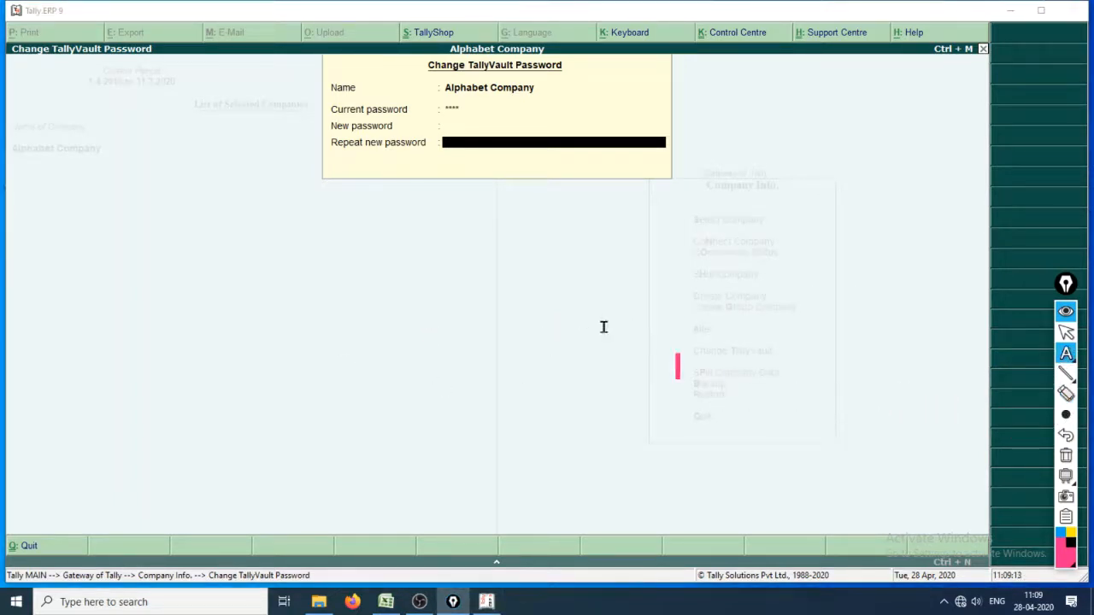
pyautogui.click(430, 313)
pyautogui.write('Entr')
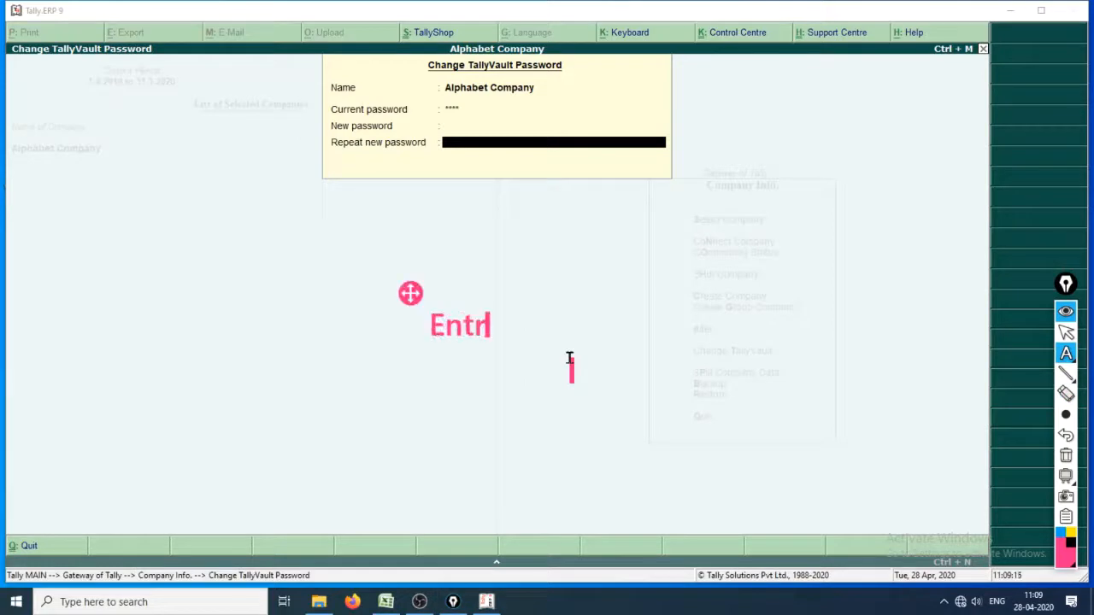
pyautogui.write('t')
pyautogui.press('BackSpace')
pyautogui.press('BackSpace')
pyautogui.write('er to lea')
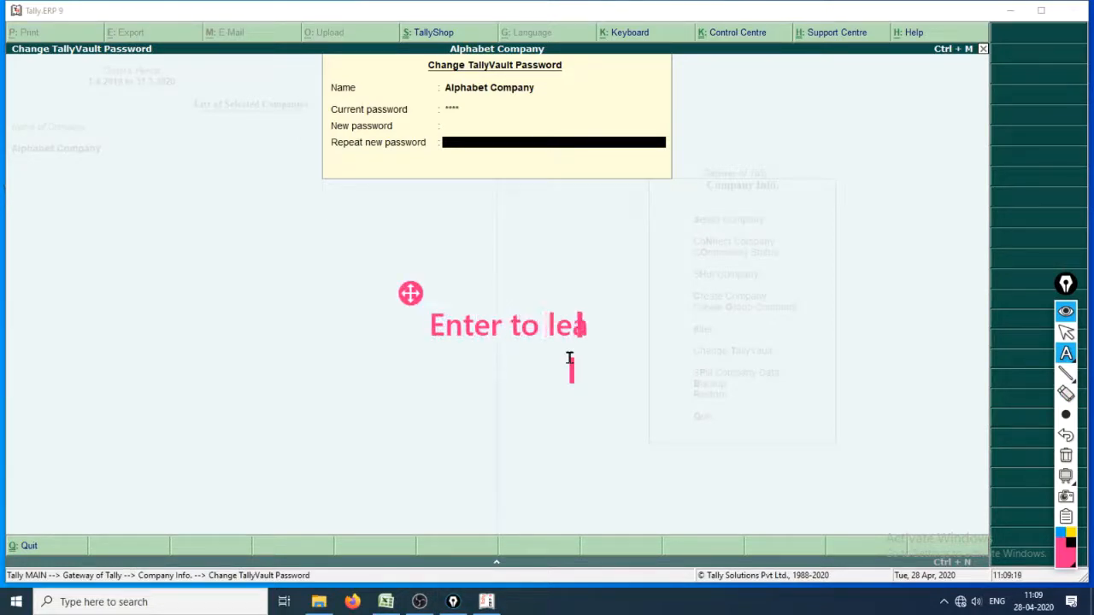
pyautogui.write('ve blank')
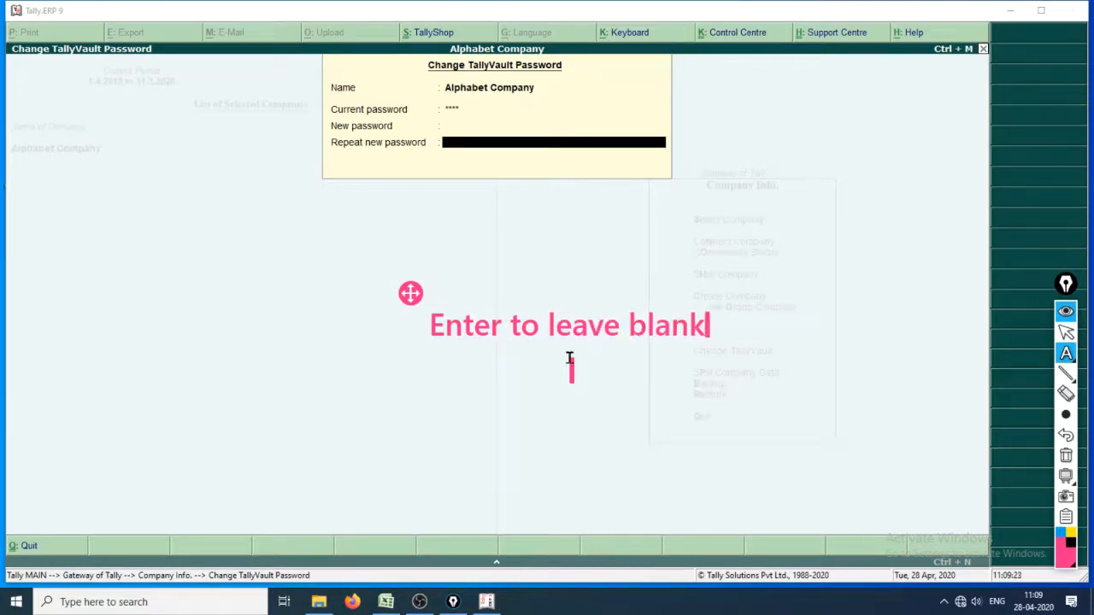
pyautogui.hotkey('ctrl', 'shift', '1')
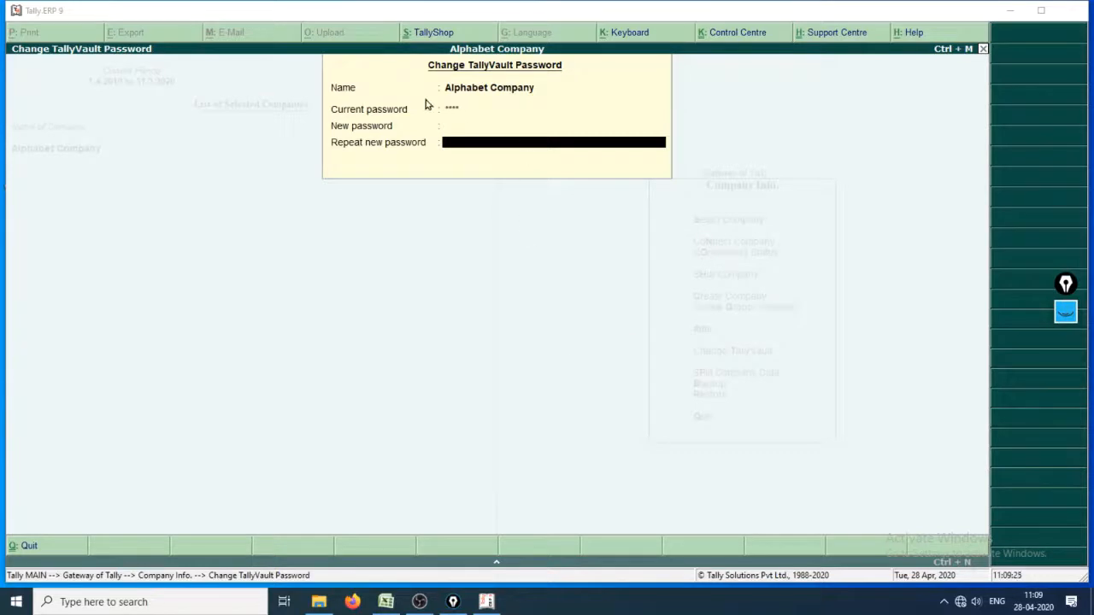
# Leave the repeat new password blank and accept the TallyVault password change
pyautogui.click(472, 147)
pyautogui.press('Return')
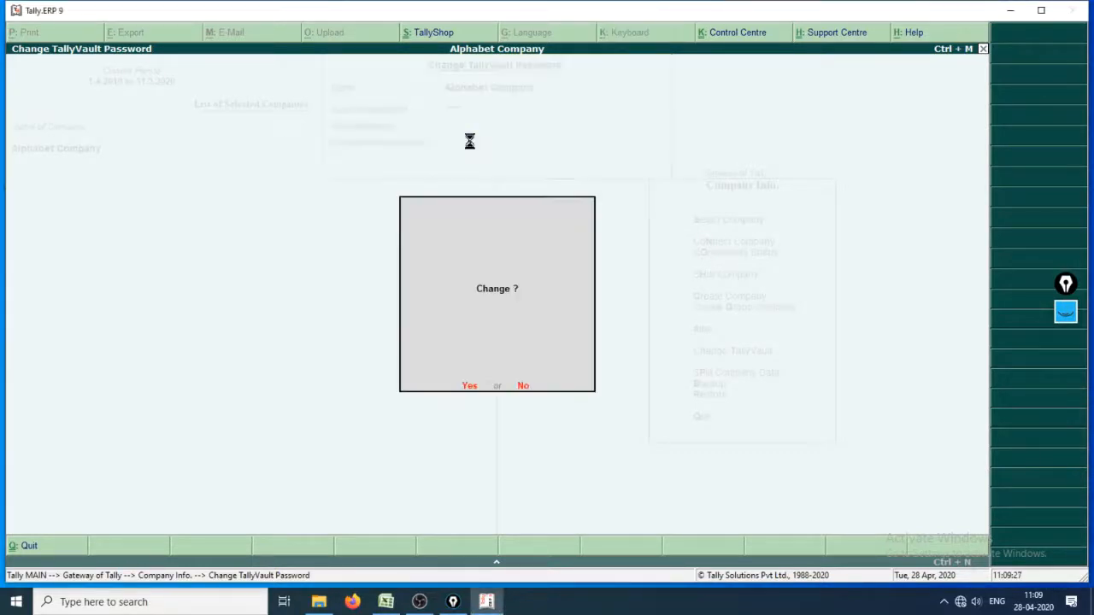
pyautogui.press('Return')
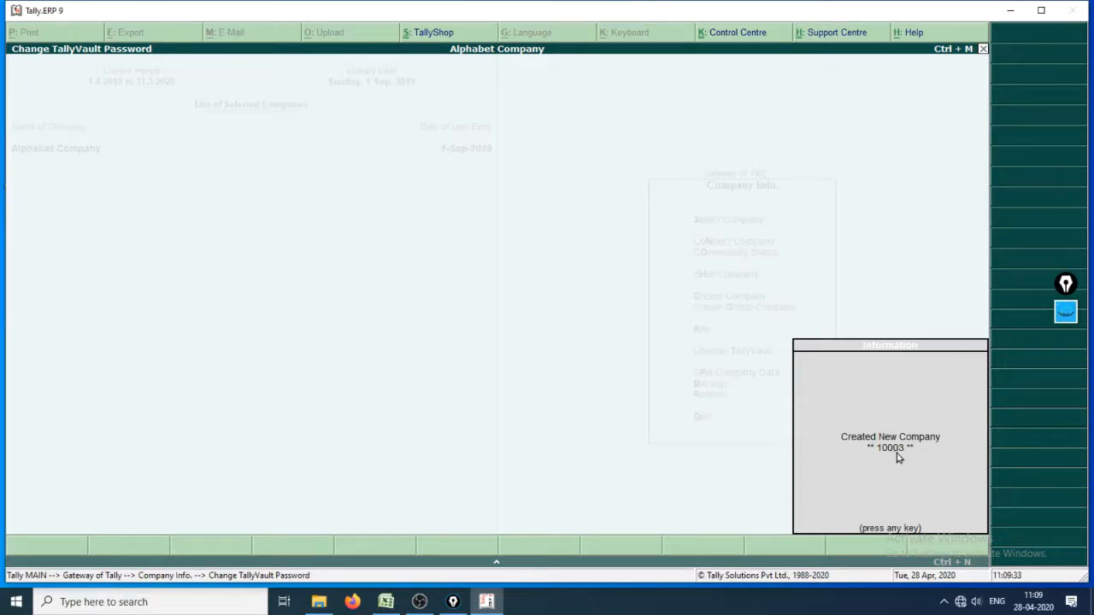
pyautogui.press('Return')
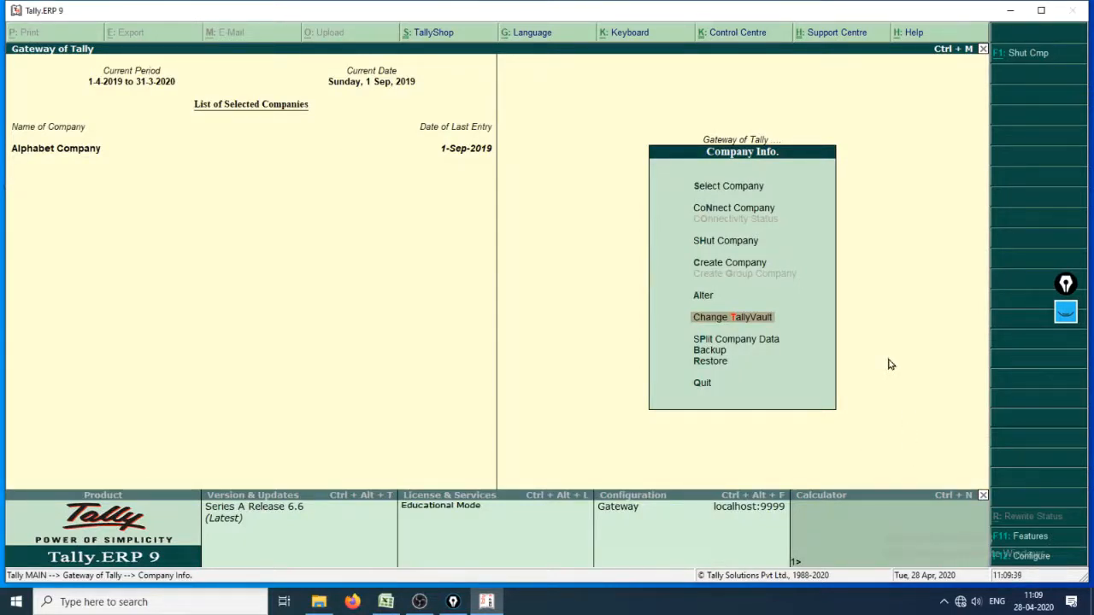
pyautogui.press('Up')
pyautogui.press('Up')
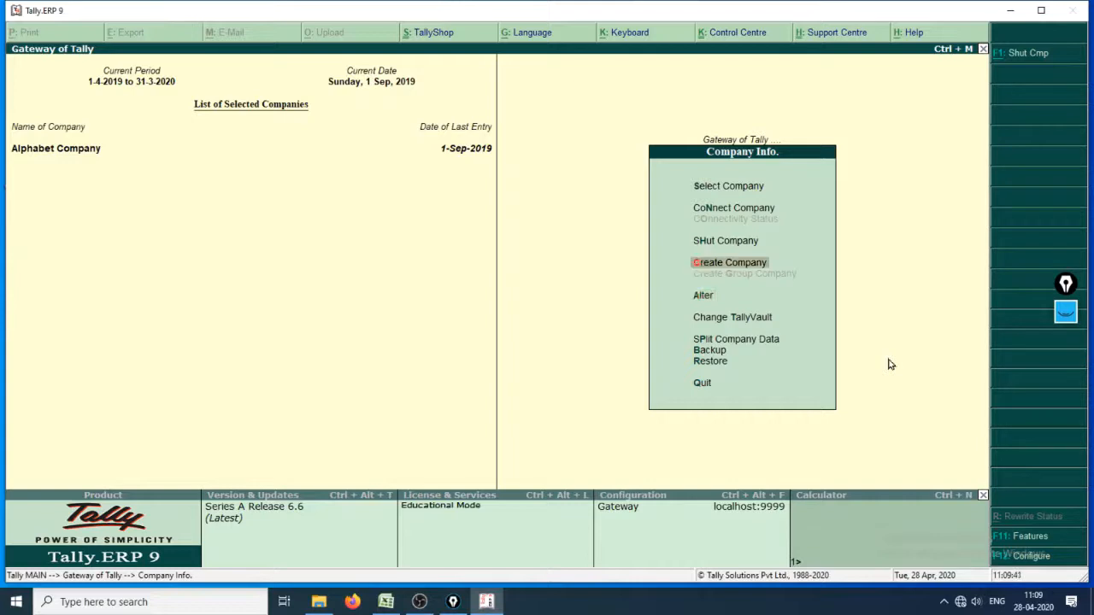
pyautogui.press('Down')
pyautogui.press('Up')
pyautogui.press('Down')
pyautogui.press('Return')
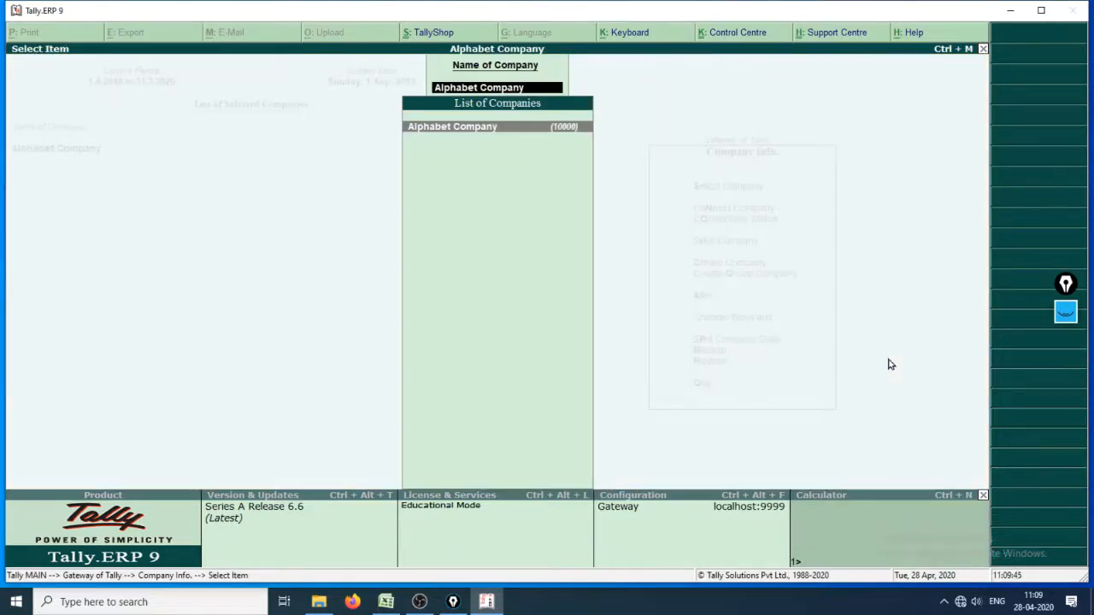
pyautogui.press('Escape')
pyautogui.press('Escape')
# Open Select Company to view the list of available companies
pyautogui.press('Up')
pyautogui.press('Up')
pyautogui.press('Up')
pyautogui.press('Up')
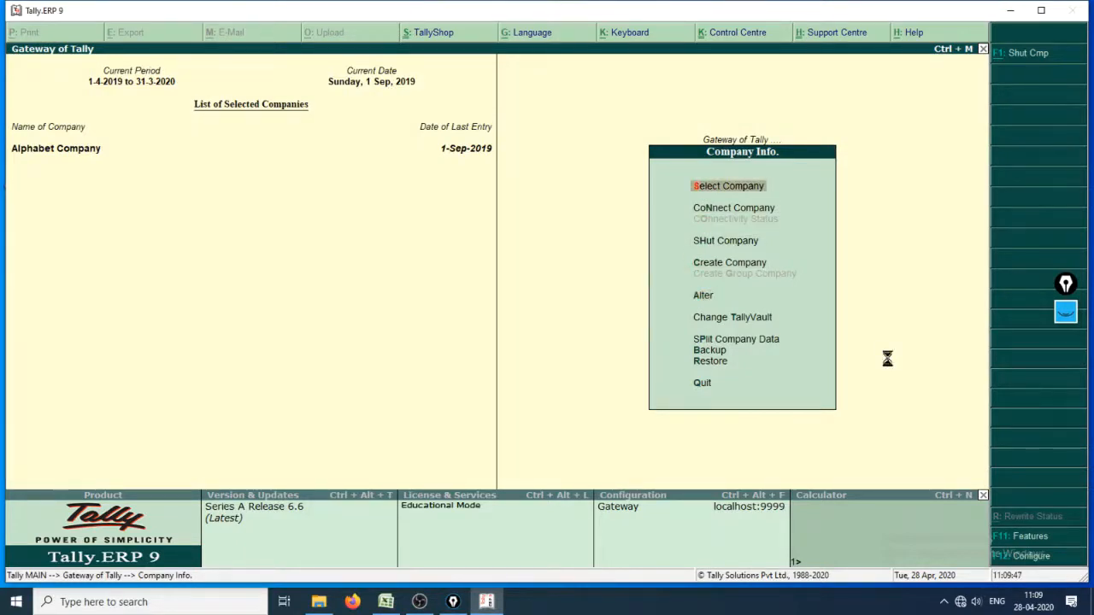
pyautogui.press('Return')
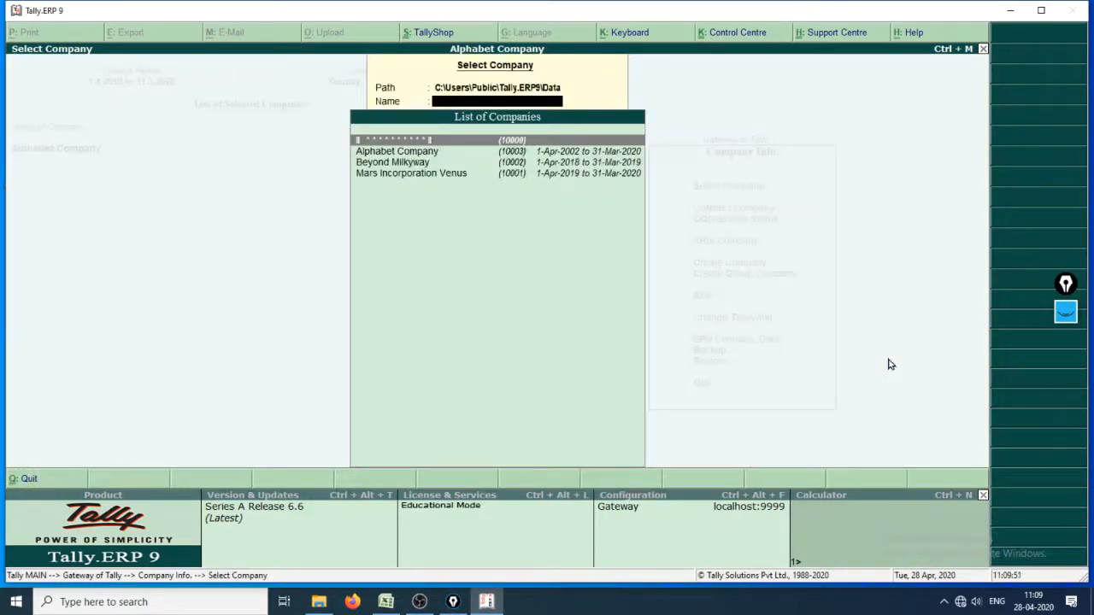
pyautogui.click(1068, 317)
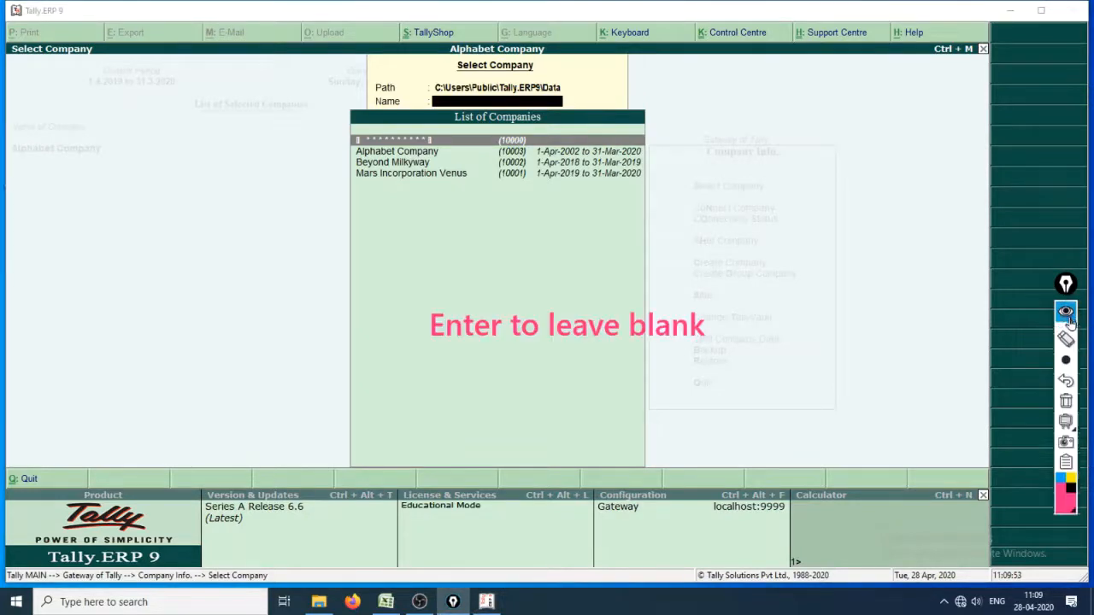
pyautogui.moveTo(1067, 351)
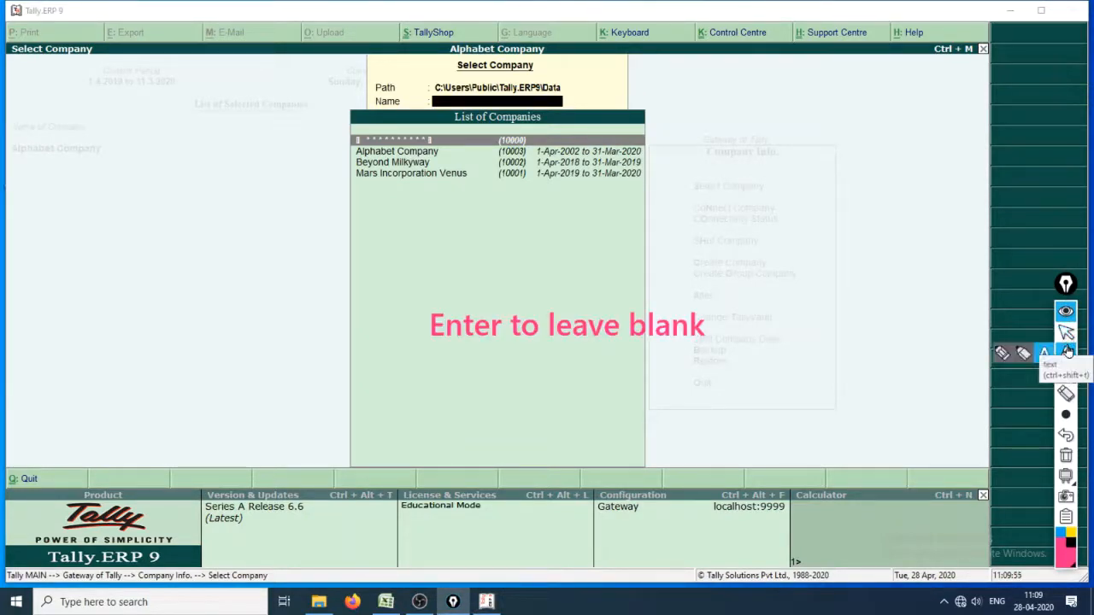
pyautogui.click(1004, 353)
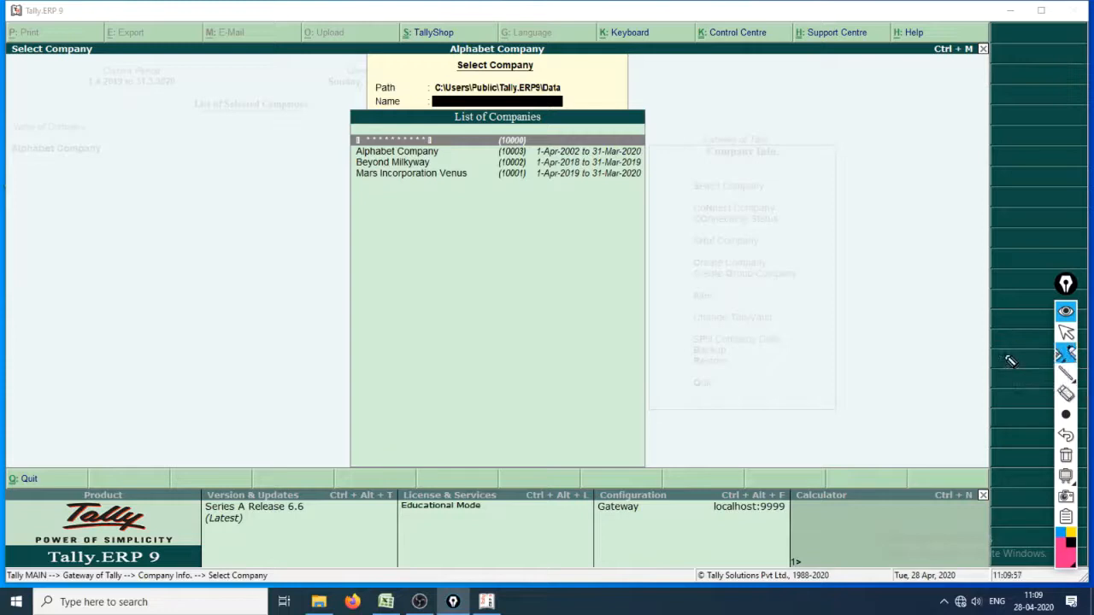
pyautogui.moveTo(311, 141); pyautogui.dragTo(343, 119)
pyautogui.moveTo(316, 153)
pyautogui.mouseDown()
pyautogui.moveTo(321, 171)
pyautogui.moveTo(336, 153)
pyautogui.mouseUp()
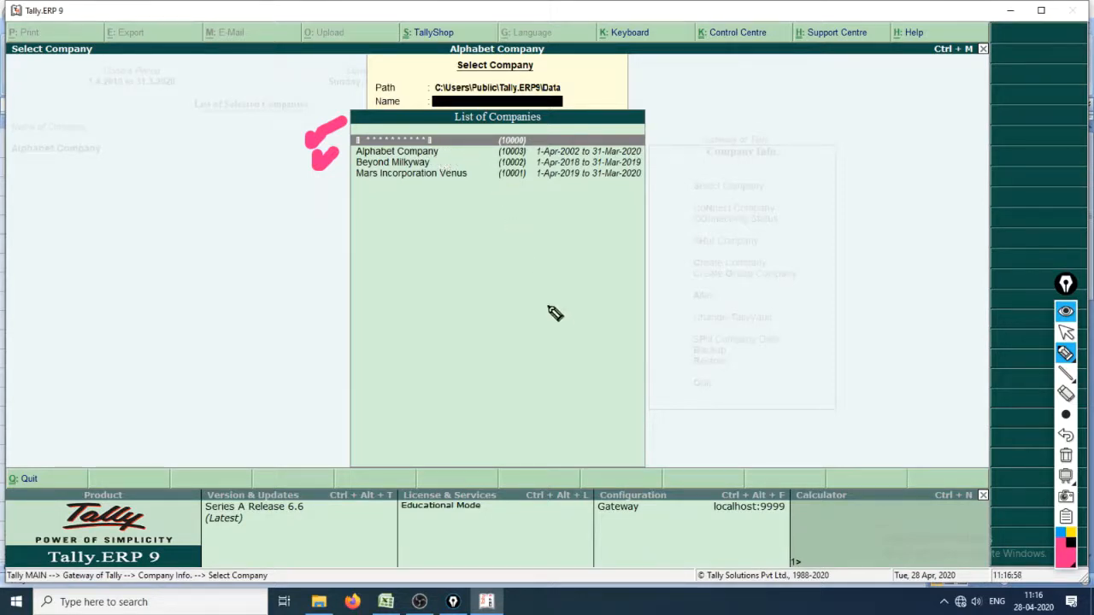
pyautogui.hotkey('ctrl', 'shift', '7')
pyautogui.hotkey('ctrl', 'shift', '2')
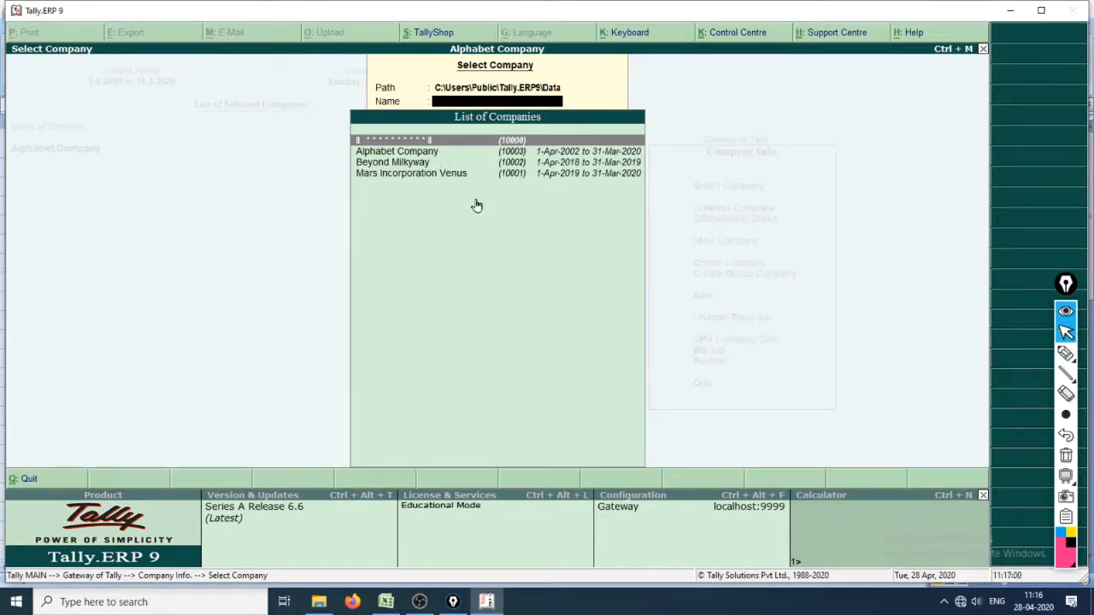
# Close the company list and open Alphabet Company for alteration from the Company Info menu
pyautogui.press('Escape')
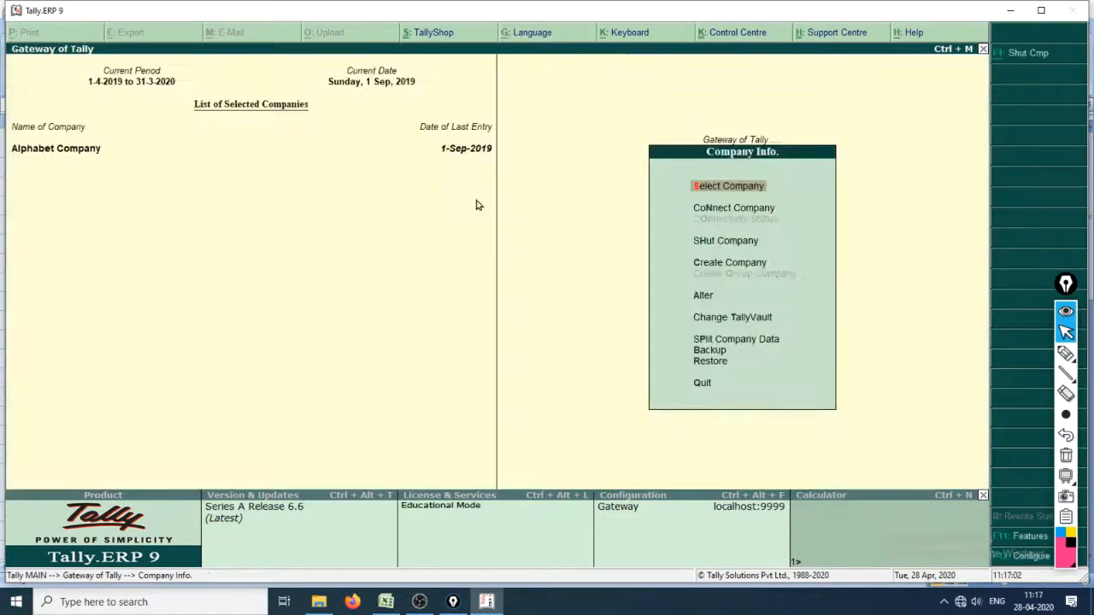
pyautogui.press('Down')
pyautogui.press('Down')
pyautogui.press('Down')
pyautogui.press('Down')
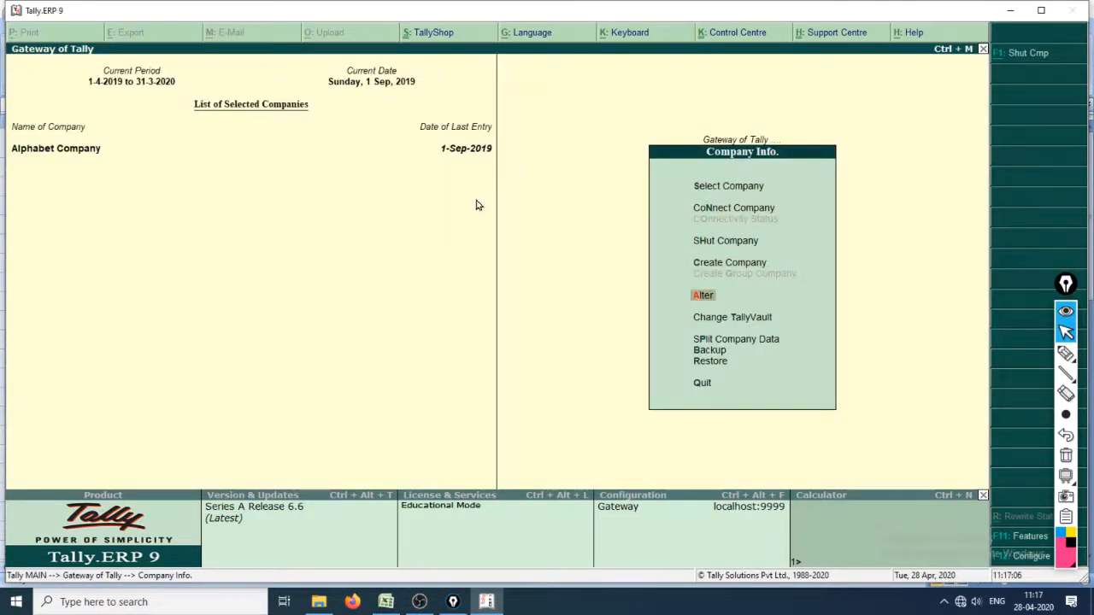
pyautogui.press('Return')
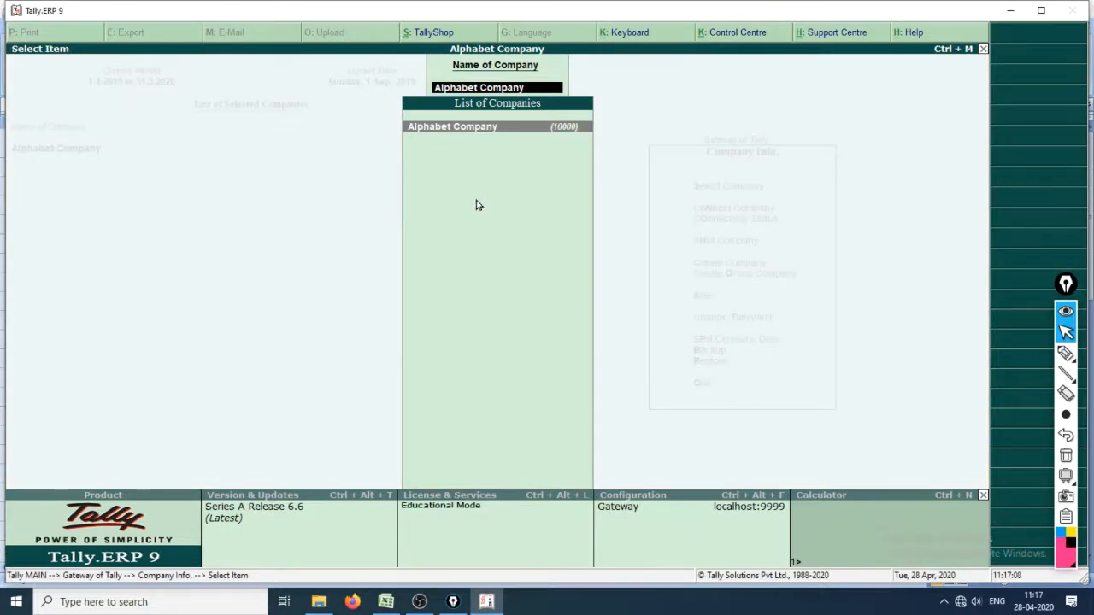
pyautogui.press('Return')
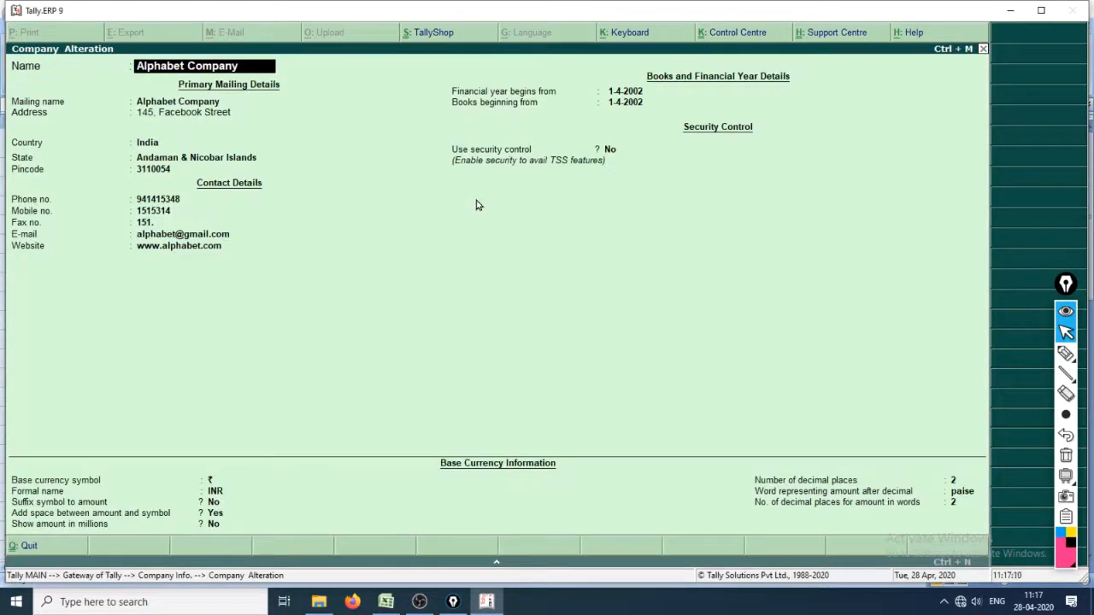
pyautogui.click(1065, 353)
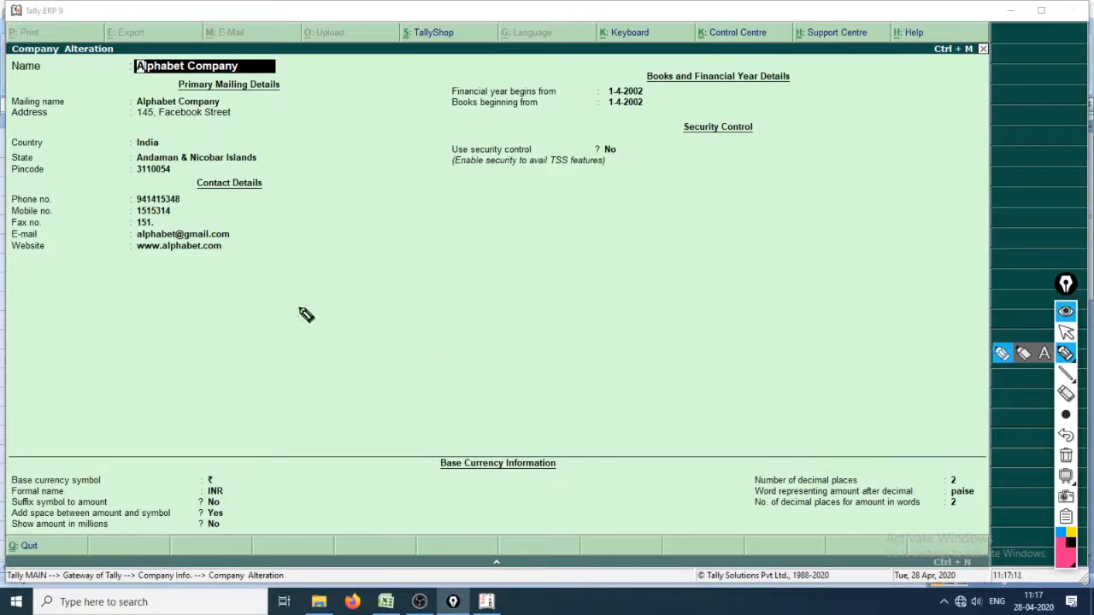
pyautogui.hotkey('ctrl', 'shift', 't')
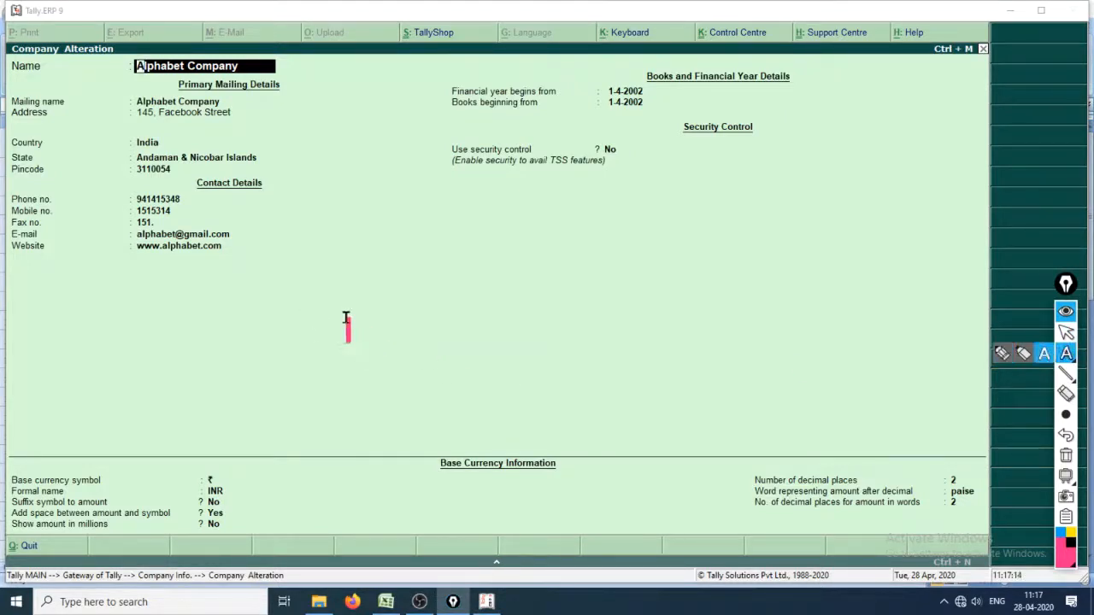
pyautogui.click(346, 323)
pyautogui.write('Alt+')
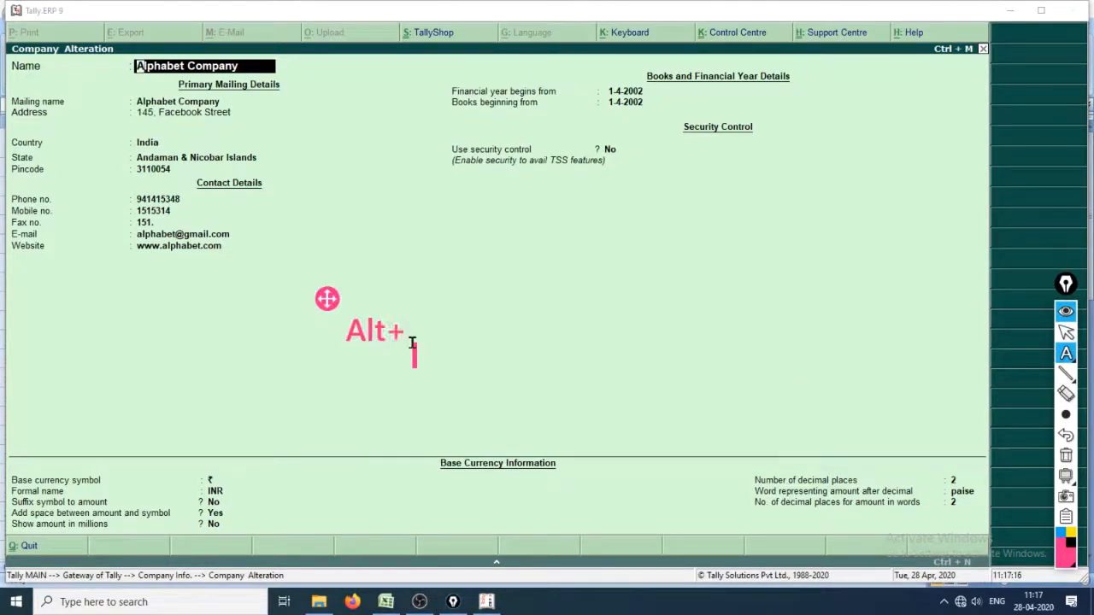
pyautogui.write('D to Delt')
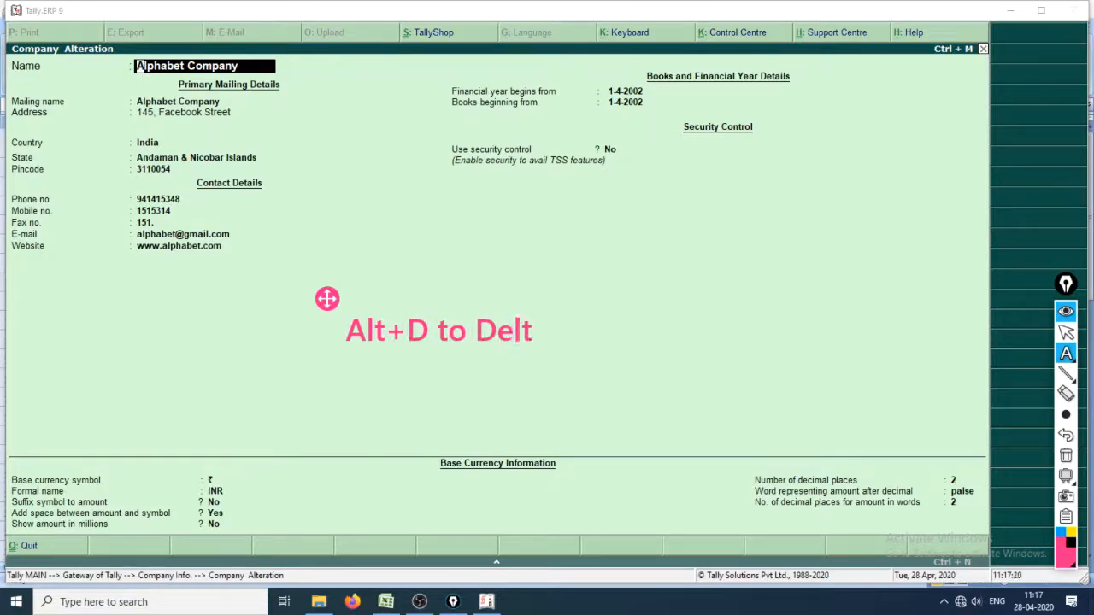
pyautogui.press('BackSpace')
pyautogui.write('ete Co')
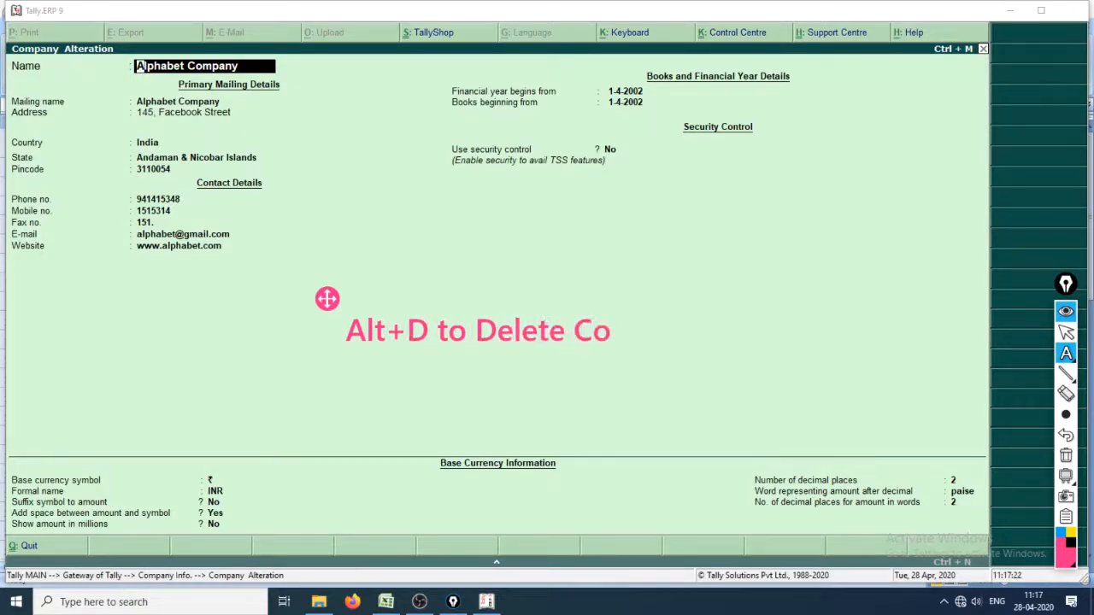
pyautogui.write('mpany')
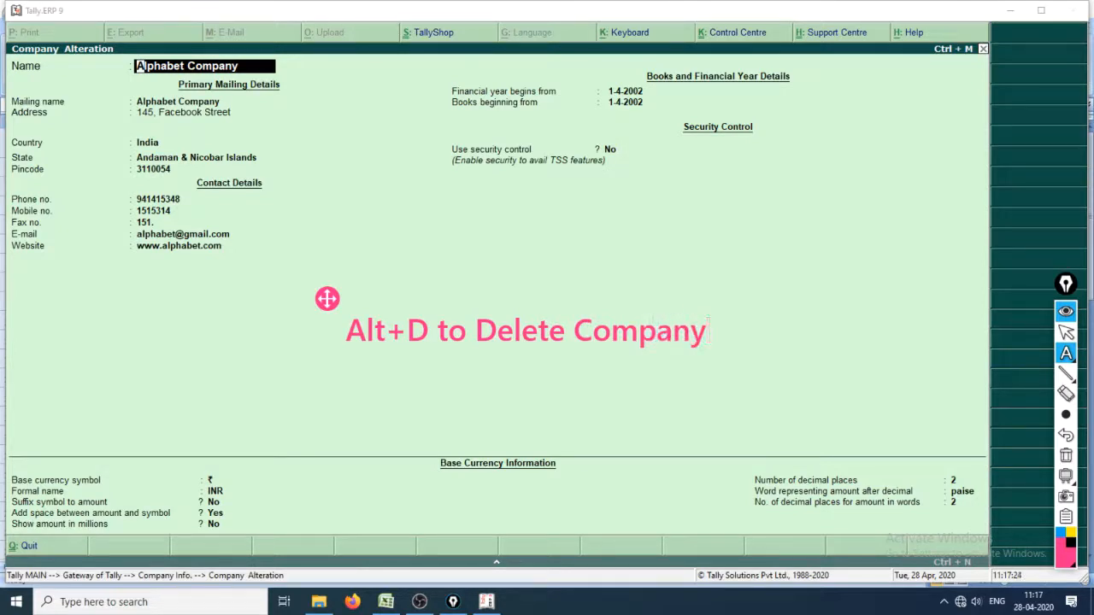
pyautogui.hotkey('ctrl', 'shift', '1')
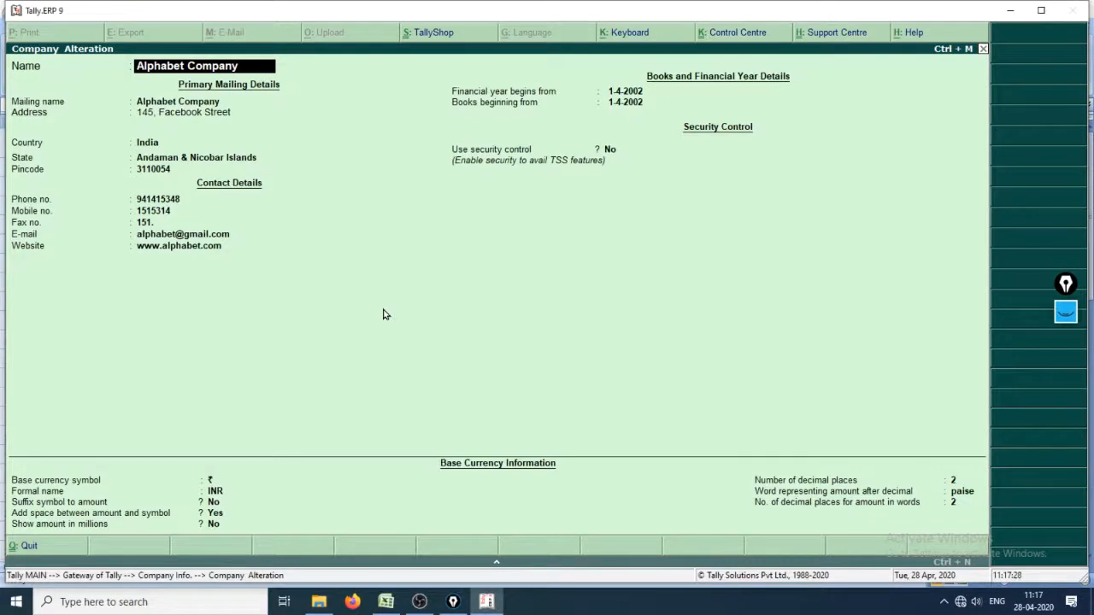
# Delete Alphabet Company from its alteration screen, confirming the deletion
pyautogui.hotkey('alt', 'd')
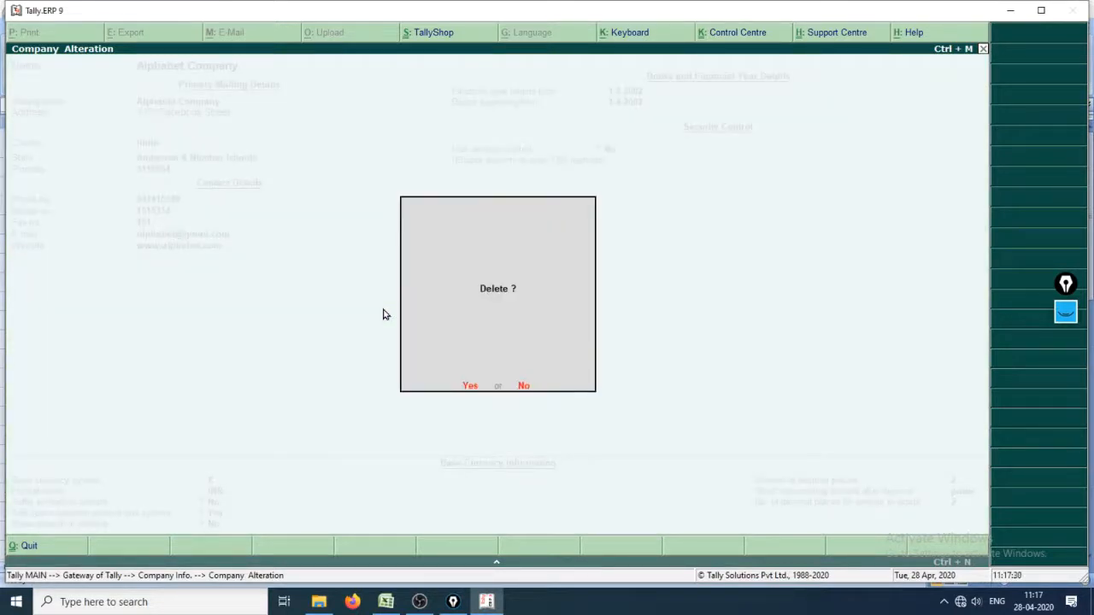
pyautogui.press('y')
pyautogui.press('y')
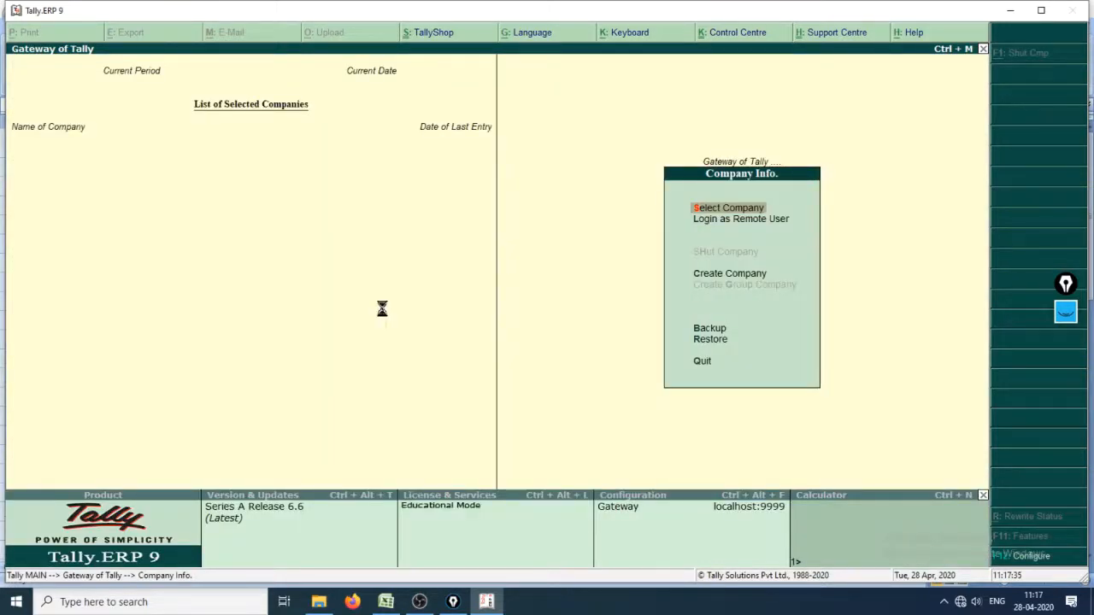
# Open Select Company to review the companies remaining in the list
pyautogui.press('Return')
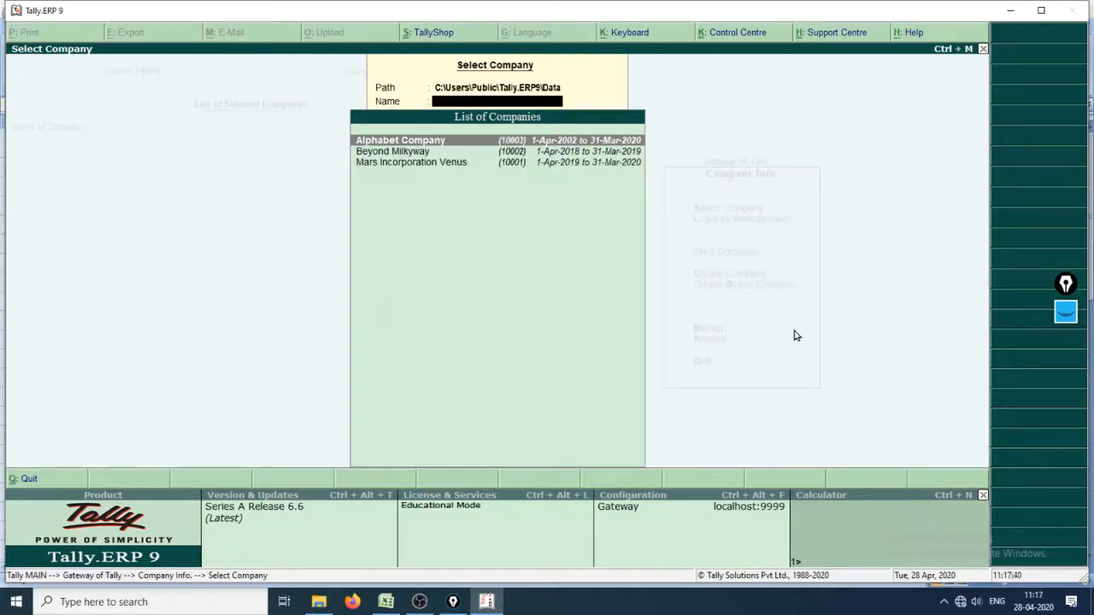
pyautogui.click(1065, 311)
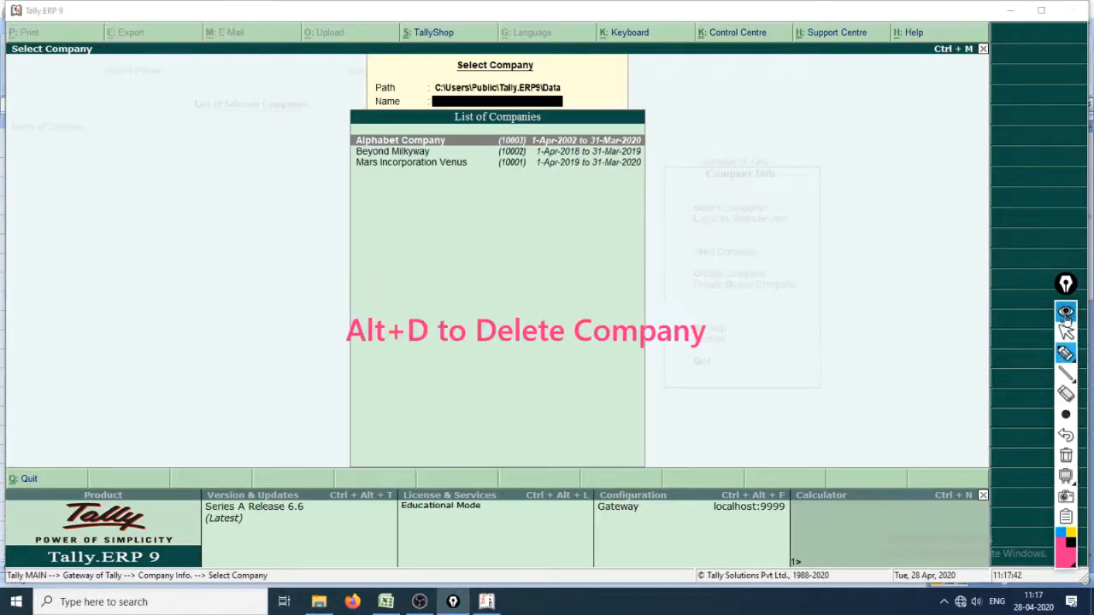
pyautogui.moveTo(1066, 376)
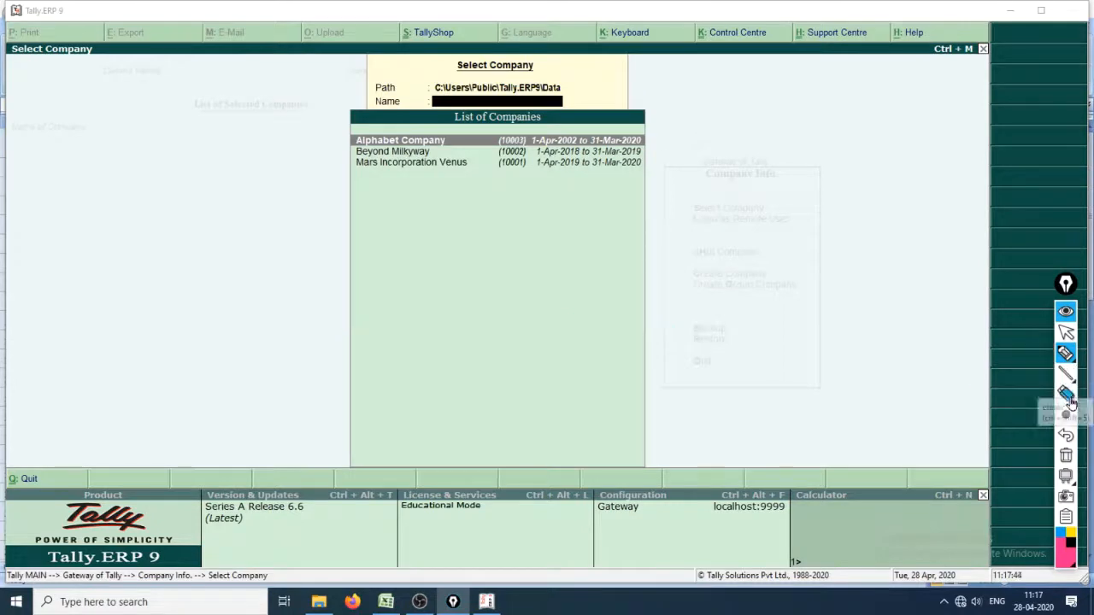
pyautogui.moveTo(1065, 414)
pyautogui.click(962, 415)
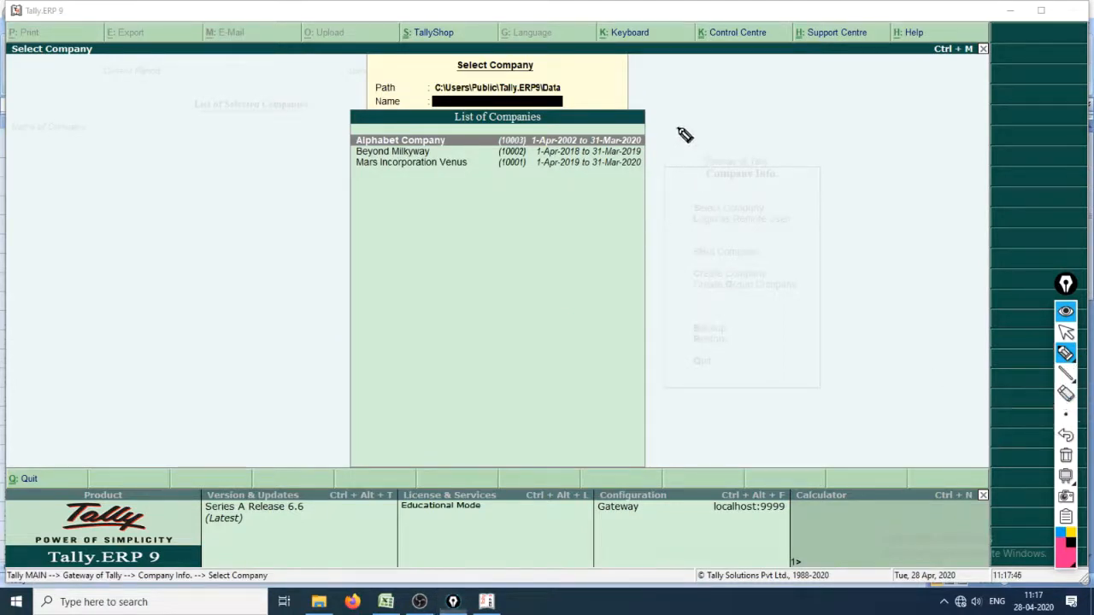
pyautogui.moveTo(677, 129)
pyautogui.mouseDown()
pyautogui.moveTo(698, 154)
pyautogui.moveTo(691, 171)
pyautogui.moveTo(667, 174)
pyautogui.mouseUp()
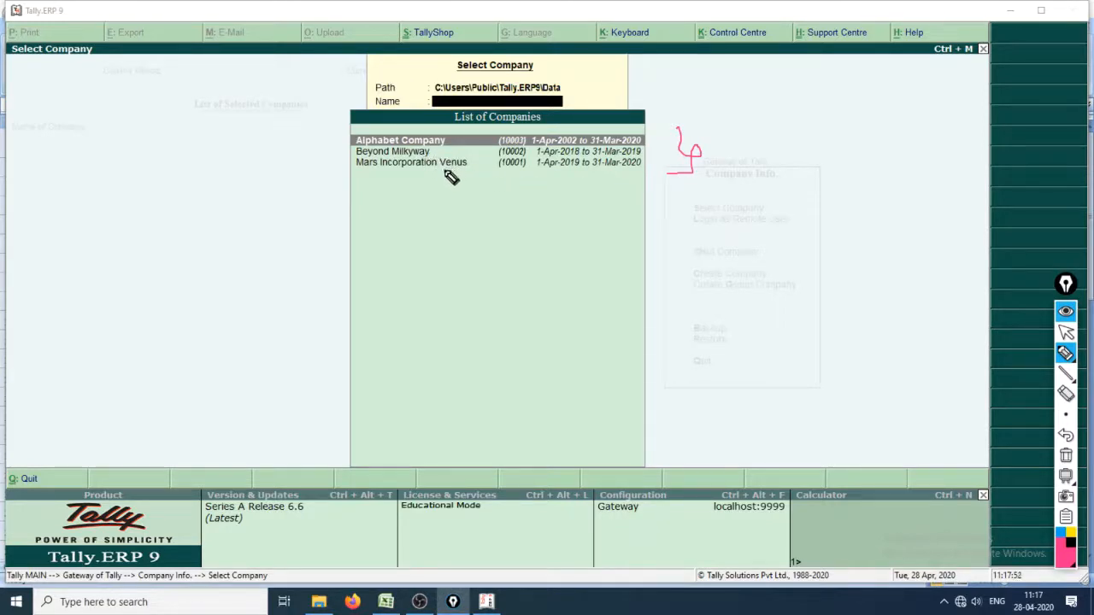
pyautogui.moveTo(398, 175); pyautogui.dragTo(489, 176)
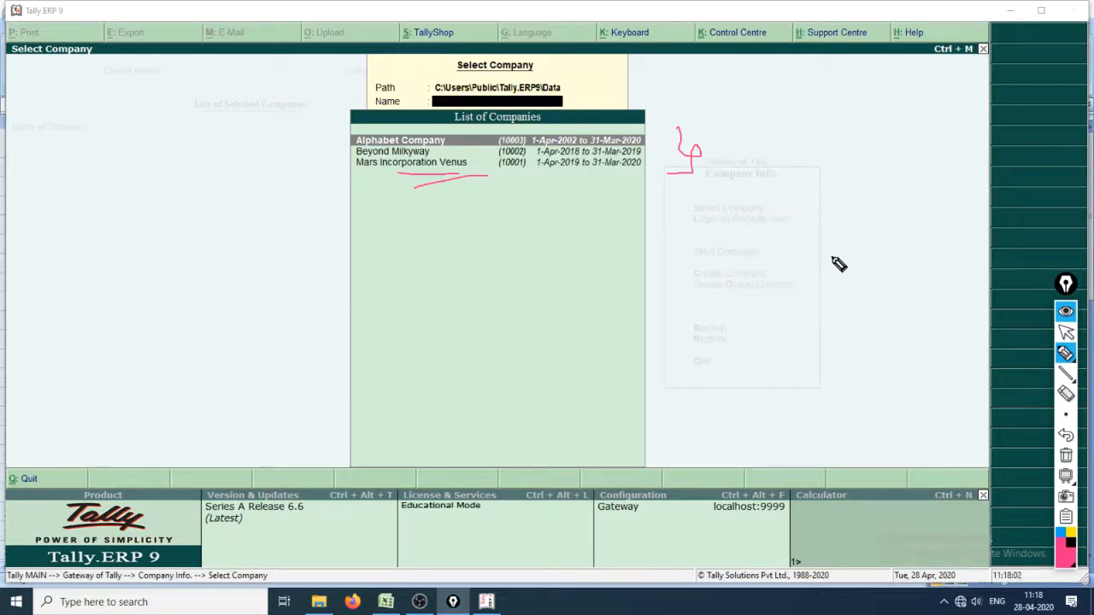
pyautogui.press('Escape')
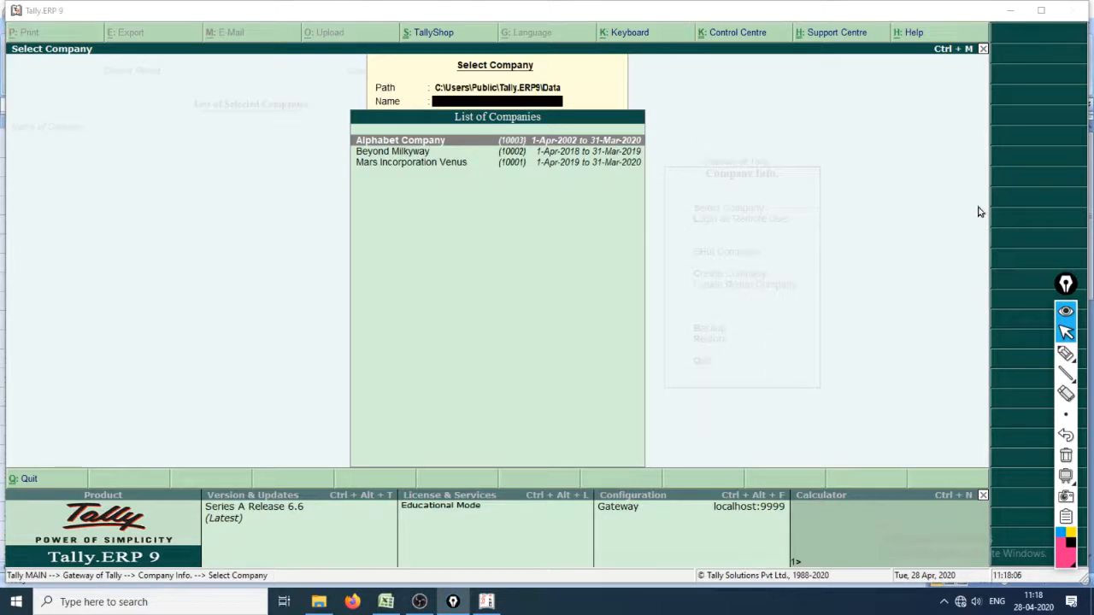
# Open Beyond Milkyway and log in with the user name and account password
pyautogui.click(470, 152)
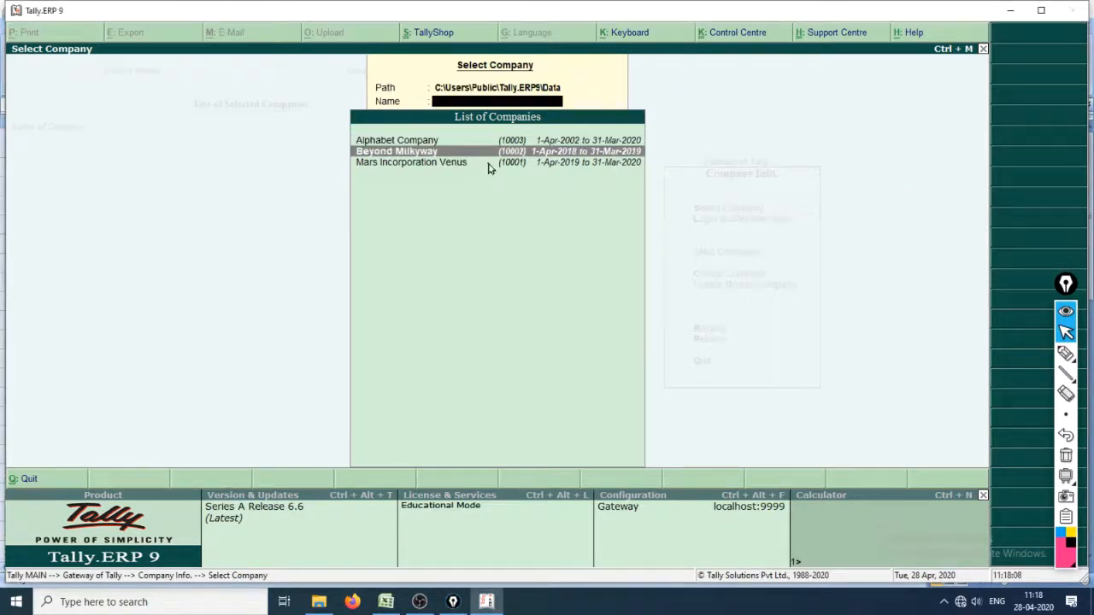
pyautogui.press('Return')
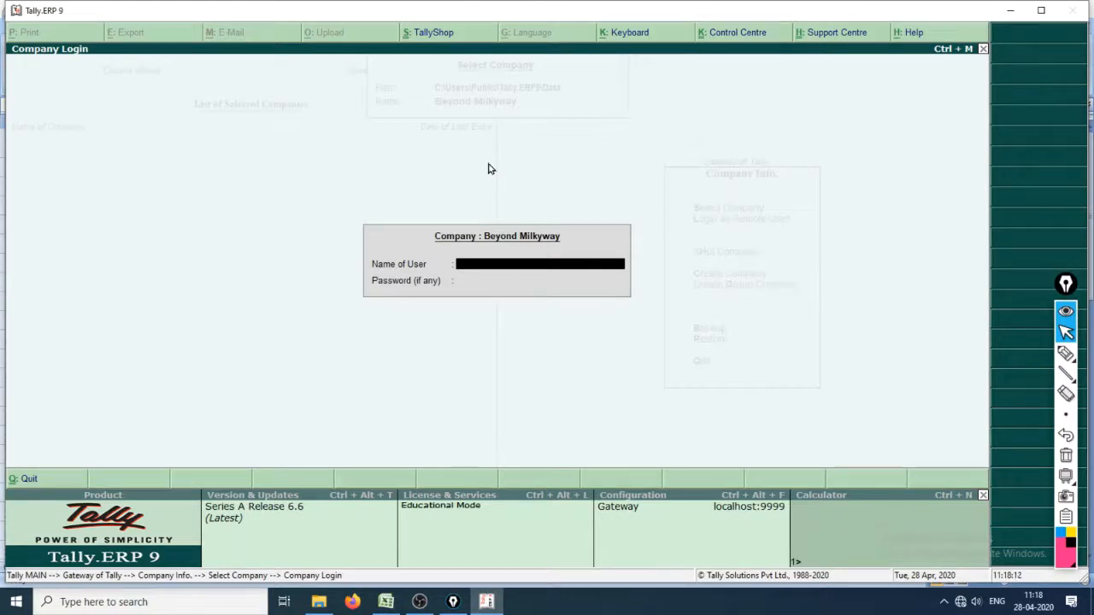
pyautogui.press('Return')
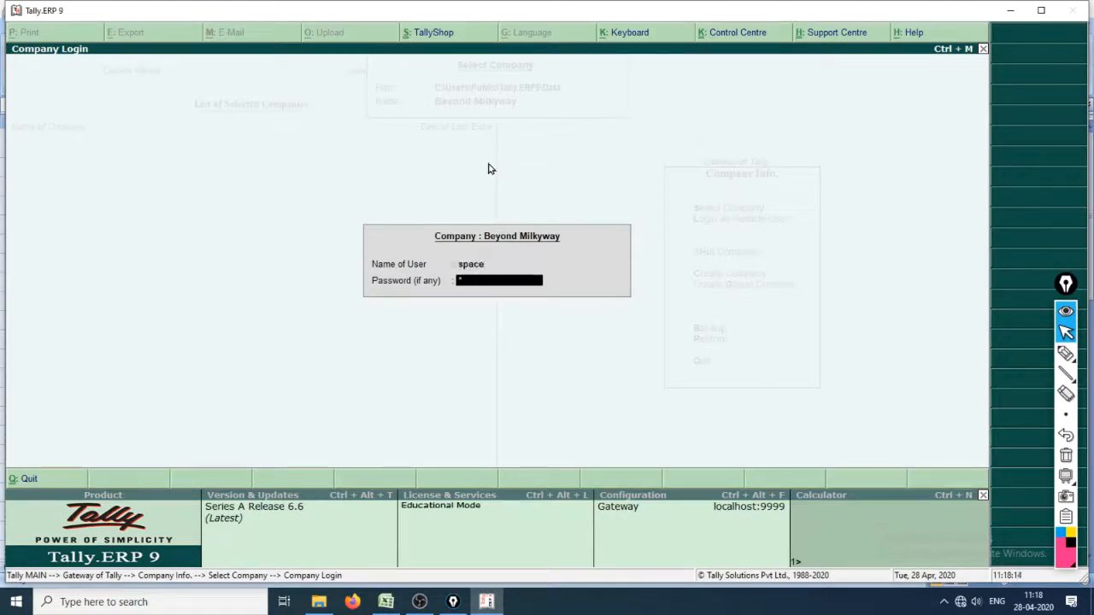
pyautogui.press('BackSpace')
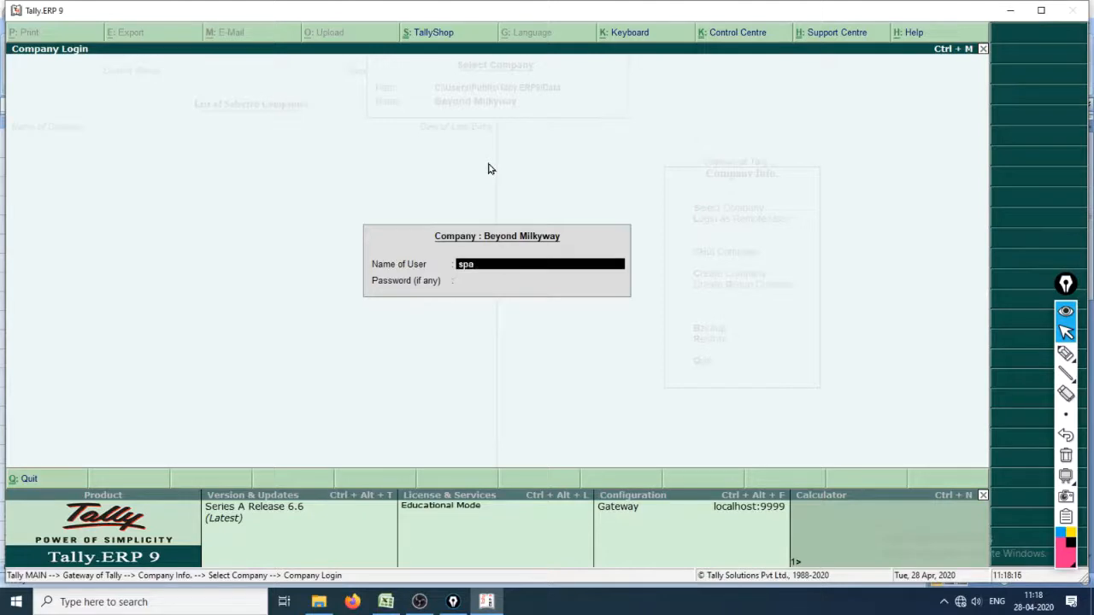
pyautogui.press('BackSpace')
pyautogui.press('BackSpace')
pyautogui.press('Return')
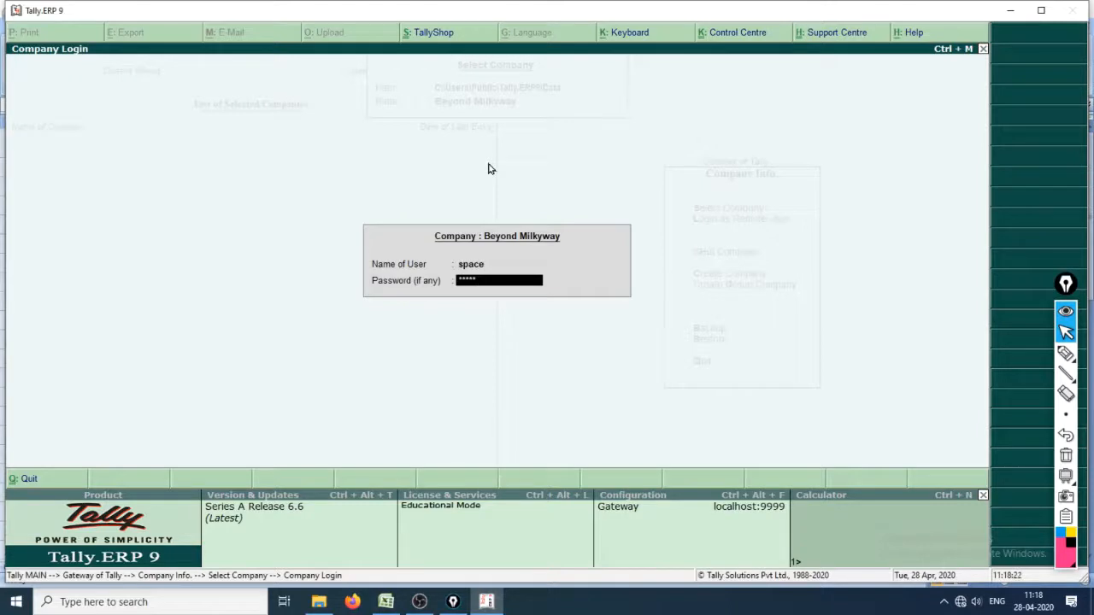
pyautogui.press('Return')
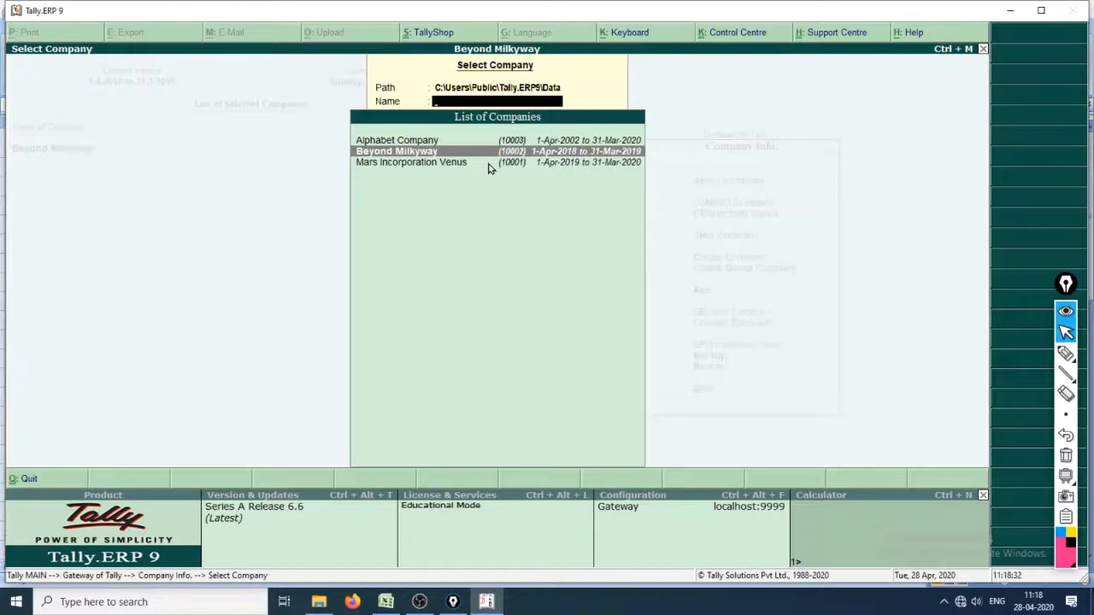
# Close the company list and move to the Backup option in the Company Info menu
pyautogui.press('Escape')
pyautogui.press('Down')
pyautogui.press('Down')
pyautogui.press('Down')
pyautogui.press('Down')
pyautogui.press('Down')
pyautogui.press('Down')
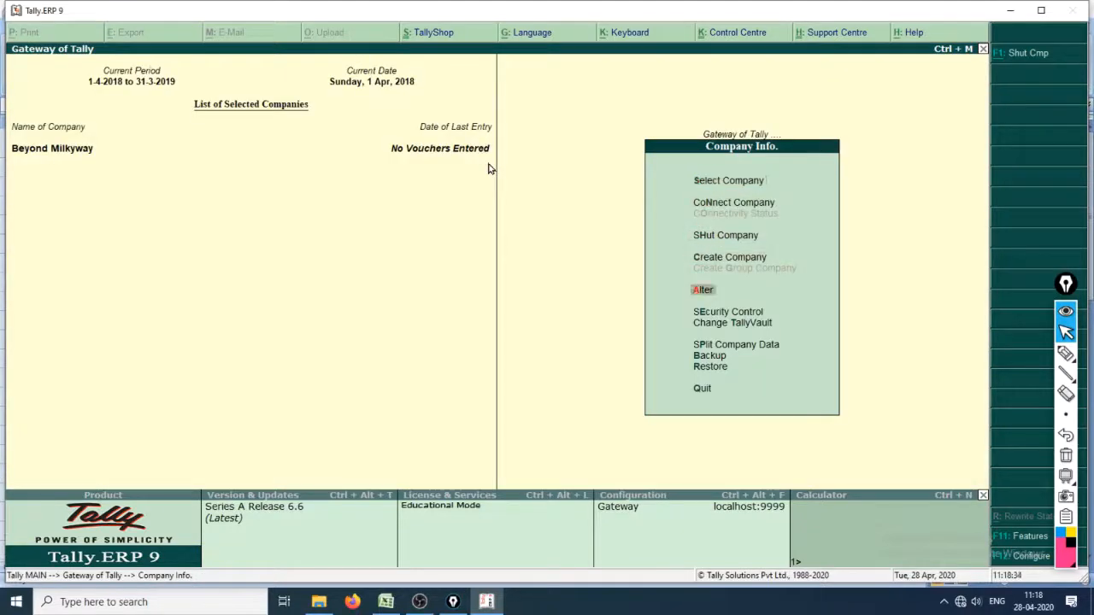
pyautogui.press('Down')
pyautogui.press('Down')
pyautogui.press('Down')
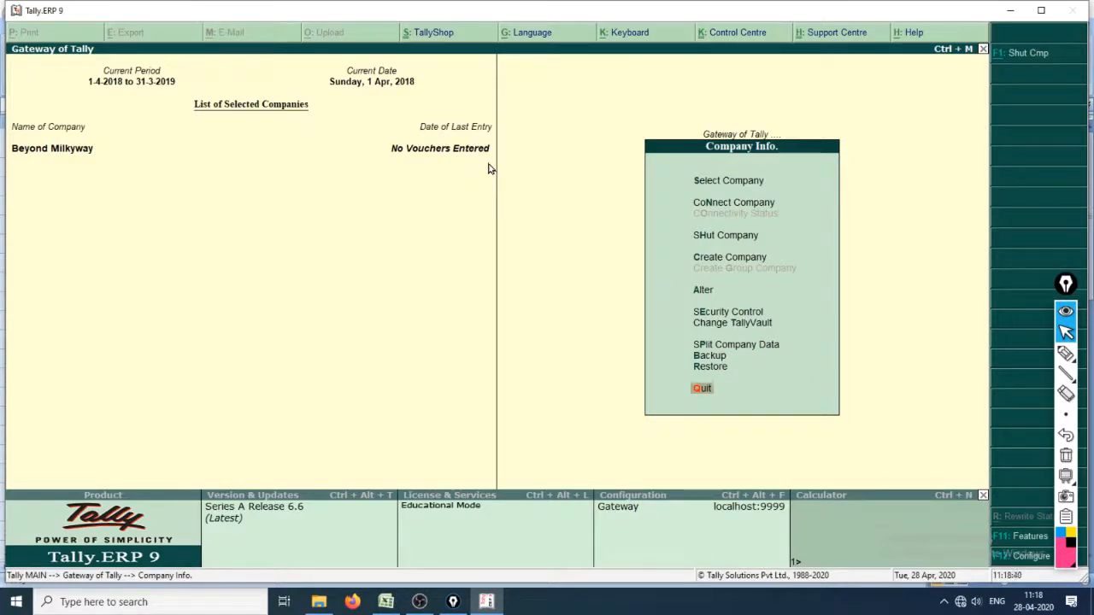
pyautogui.press('Up')
pyautogui.press('Up')
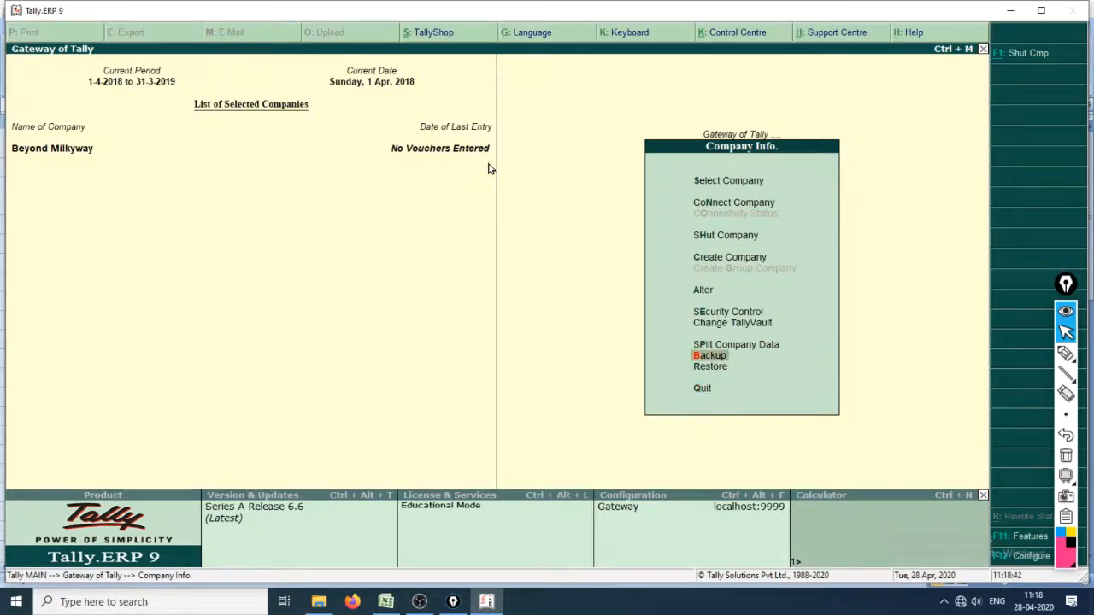